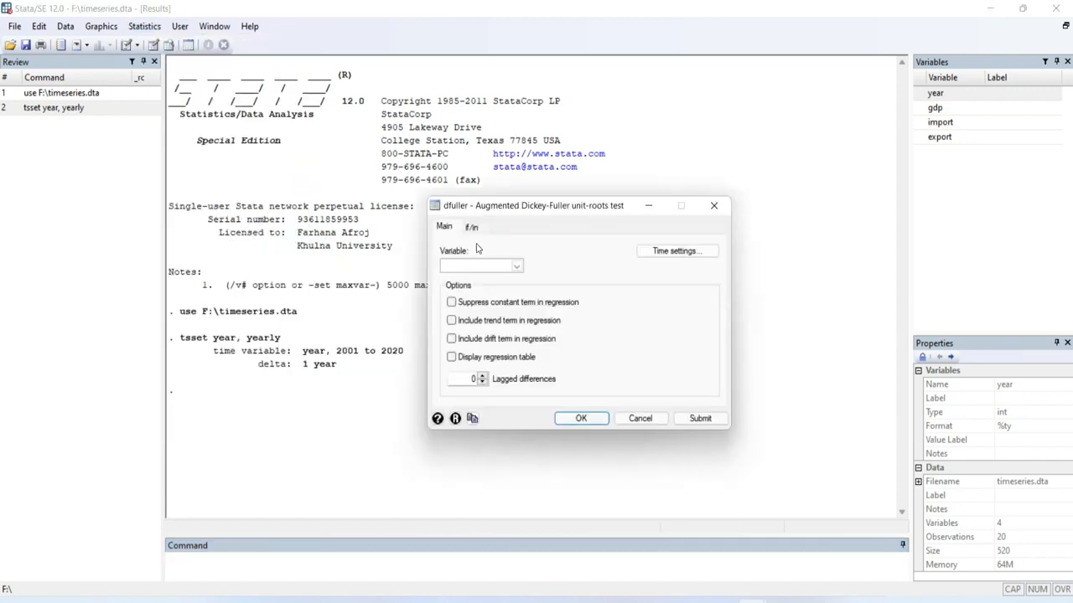
Run the Augmented Dickey-Fuller test on gdp with 1 lagged difference and the constant term suppressed.
left_click(516, 267)
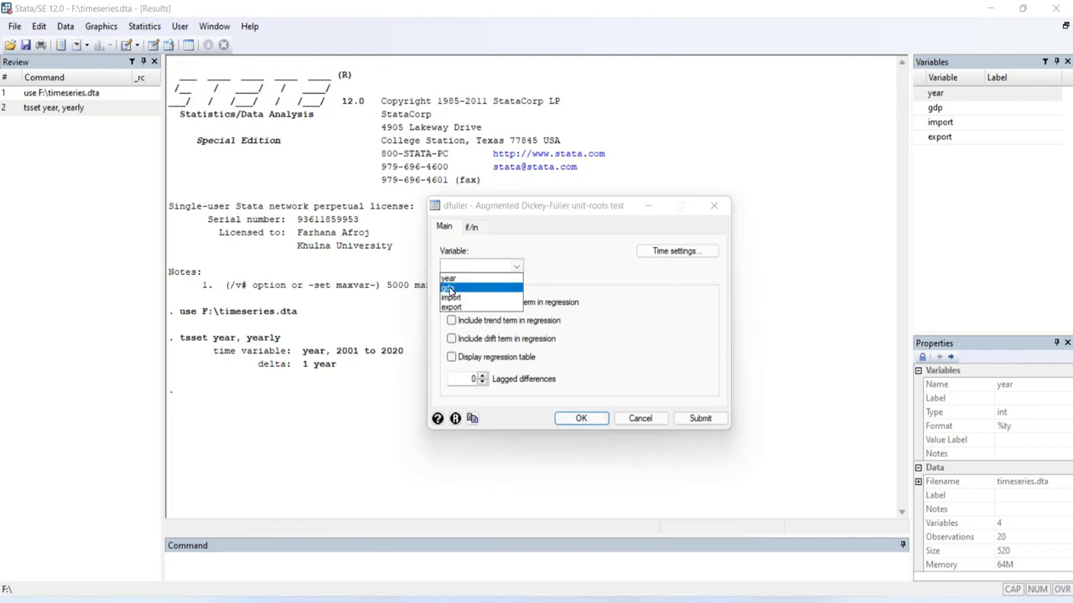
left_click(450, 290)
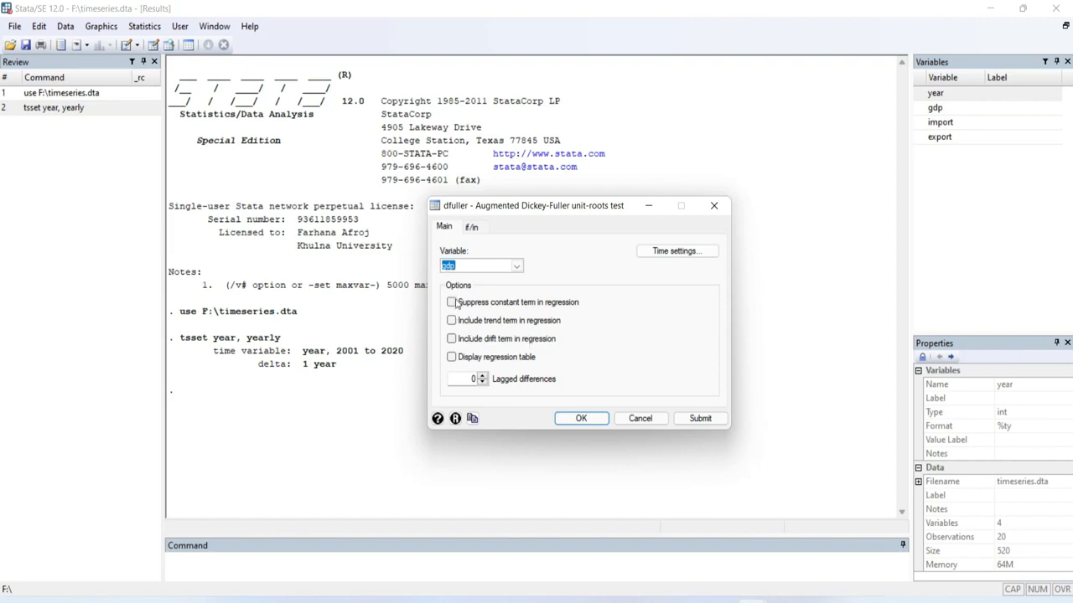
left_click(481, 377)
left_click(452, 302)
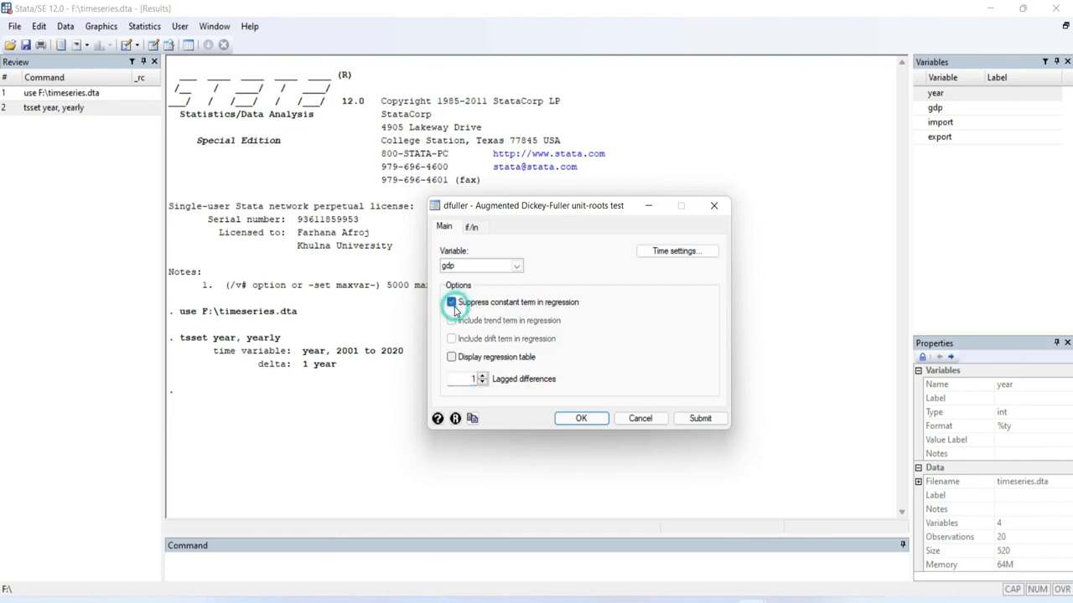
left_click(700, 419)
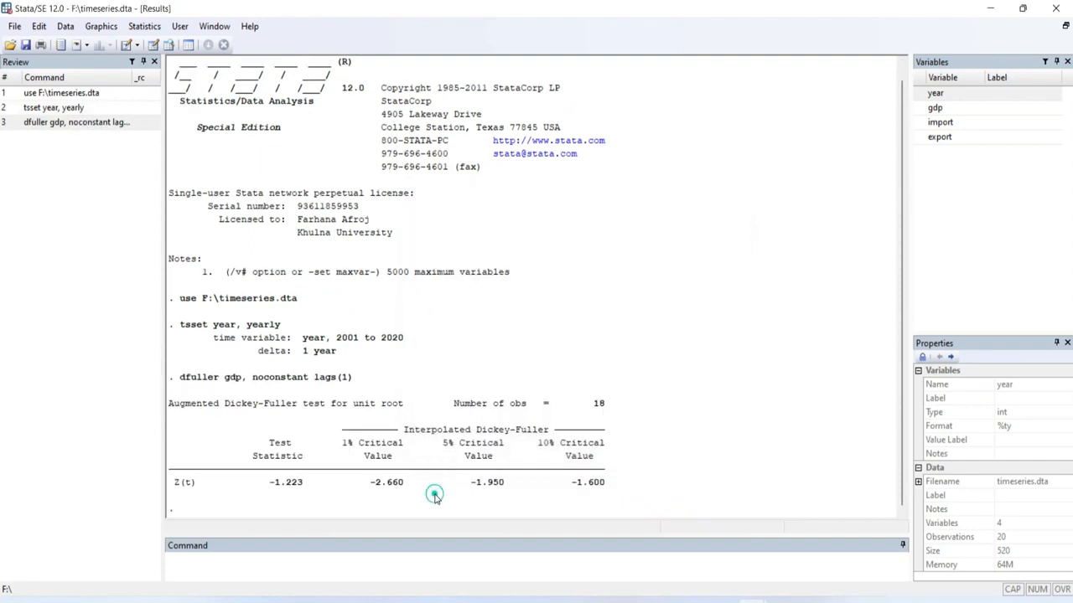
key("Escape")
Rerun the Augmented Dickey-Fuller test on gdp with the trend term included instead of suppressing the constant.
mouse_move(753, 577)
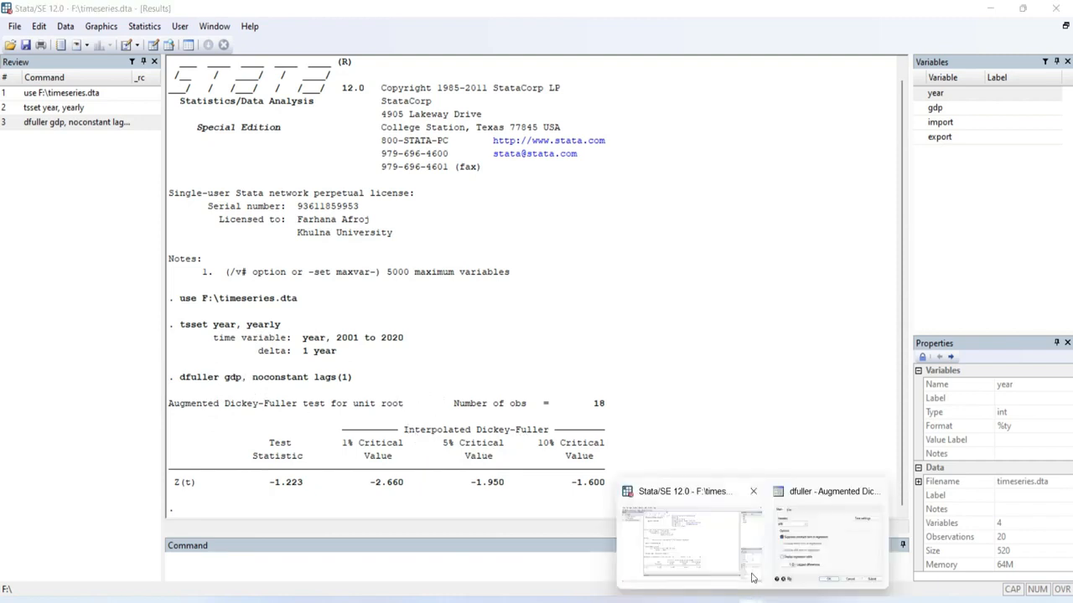
left_click(801, 533)
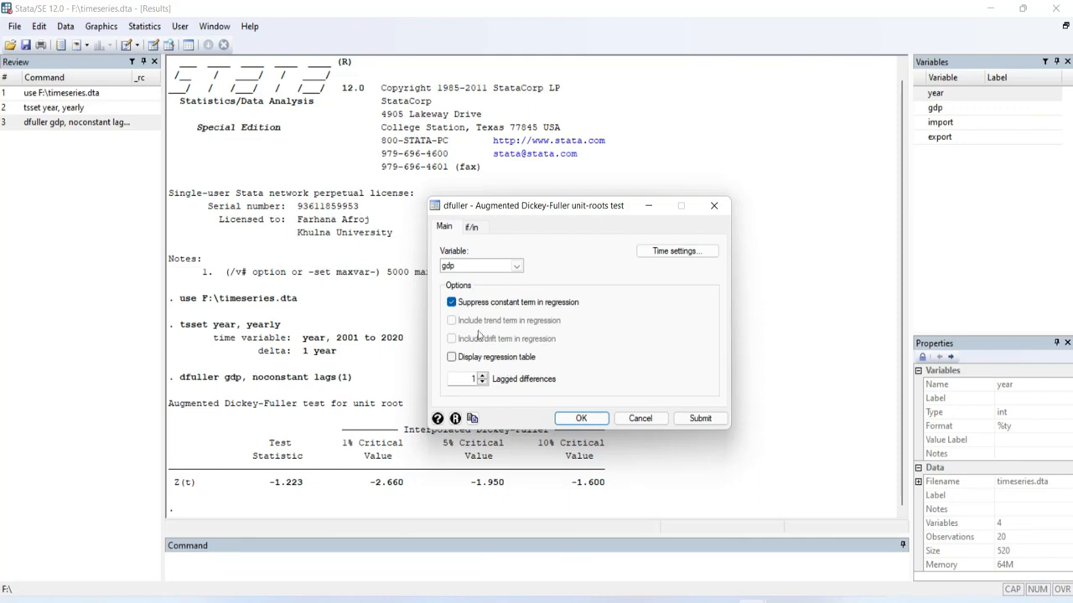
left_click(454, 303)
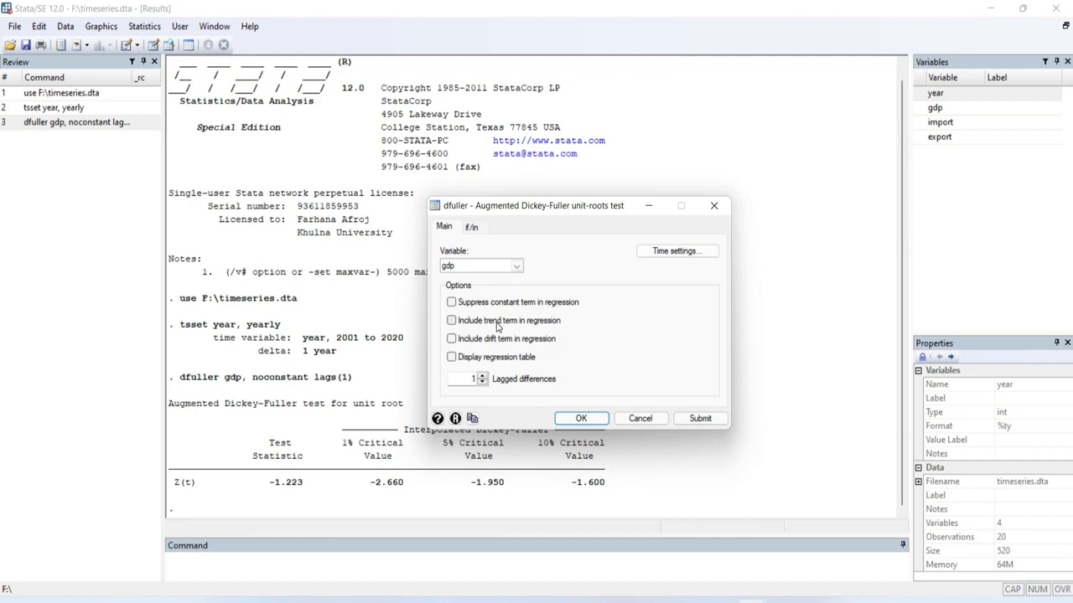
left_click(452, 321)
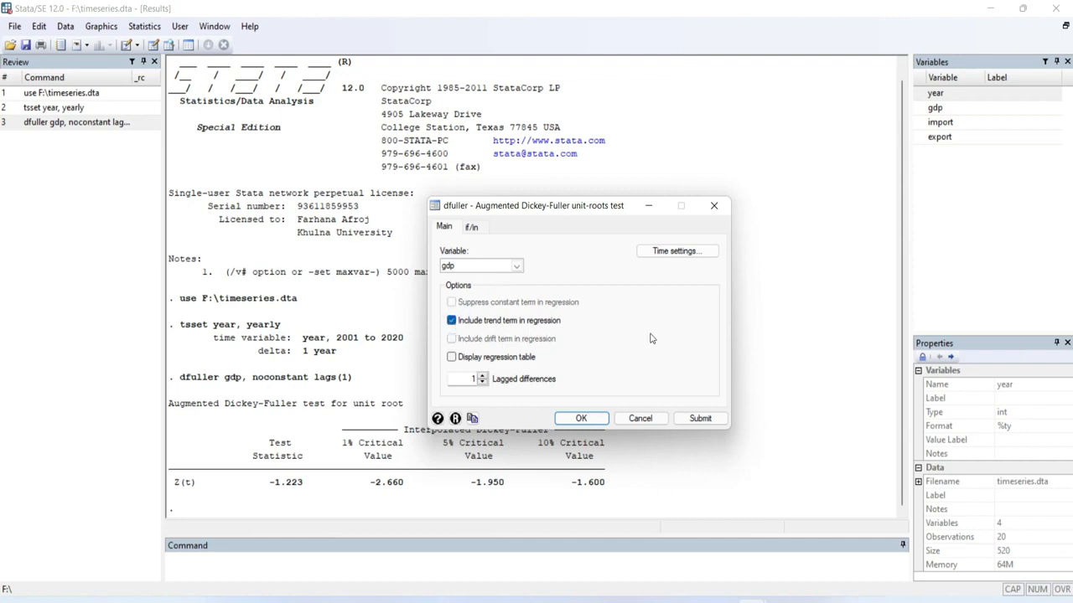
left_click(691, 424)
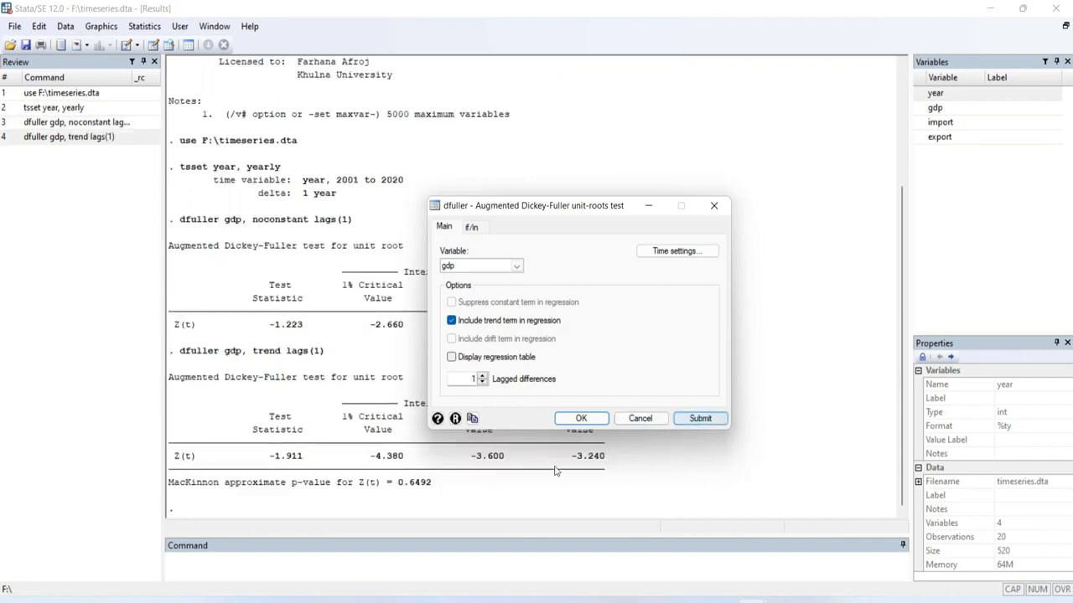
left_click(520, 483)
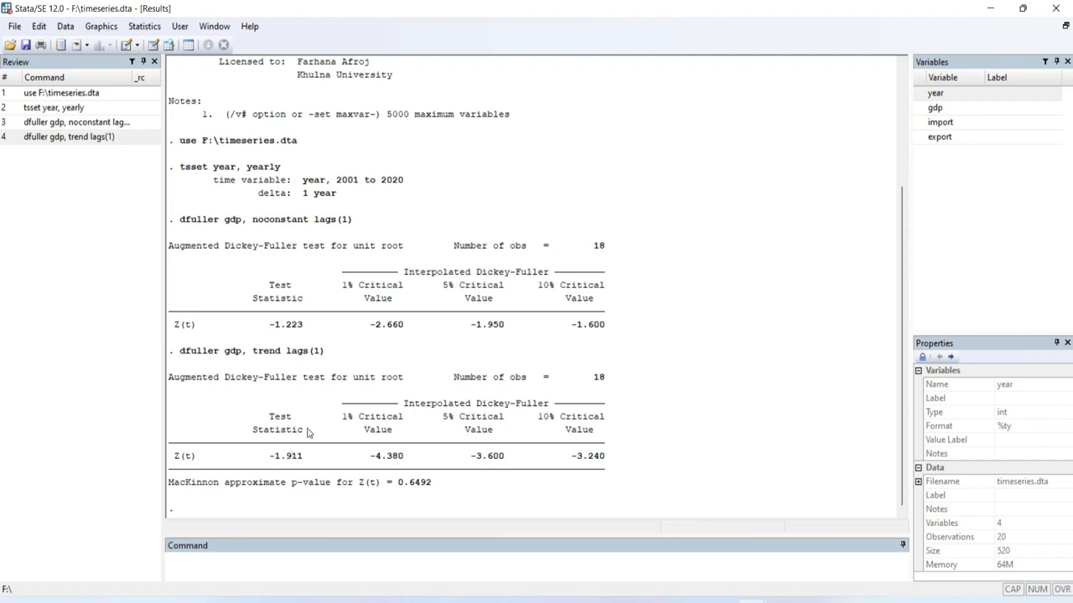
left_click(530, 216)
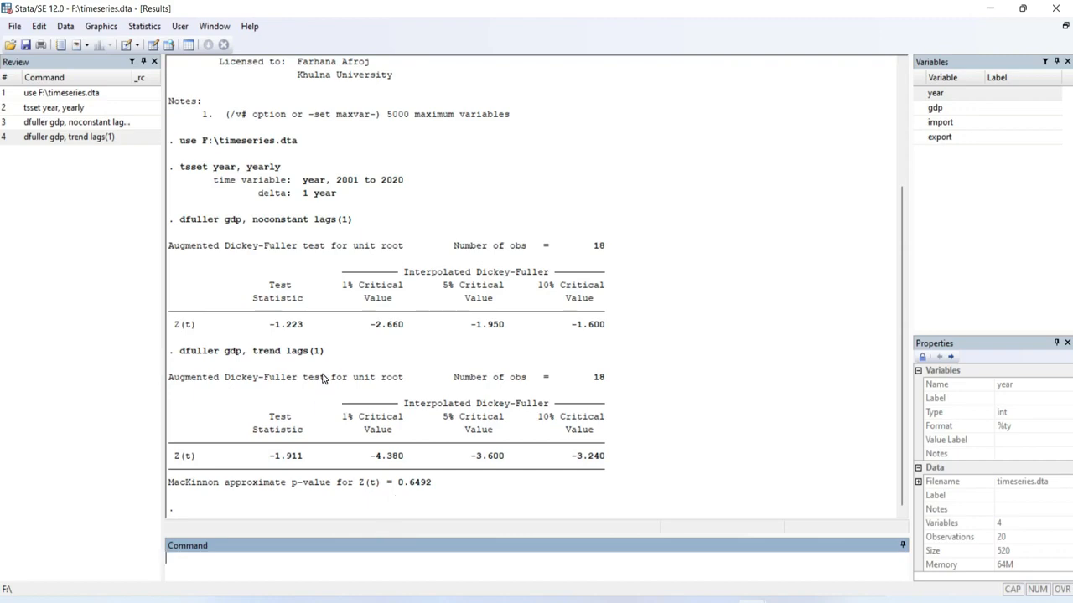
Following the Unit Root test slide in PowerPoint, generate dgdp=d.gdp in Stata and check the new column in the Data Editor.
left_click(722, 602)
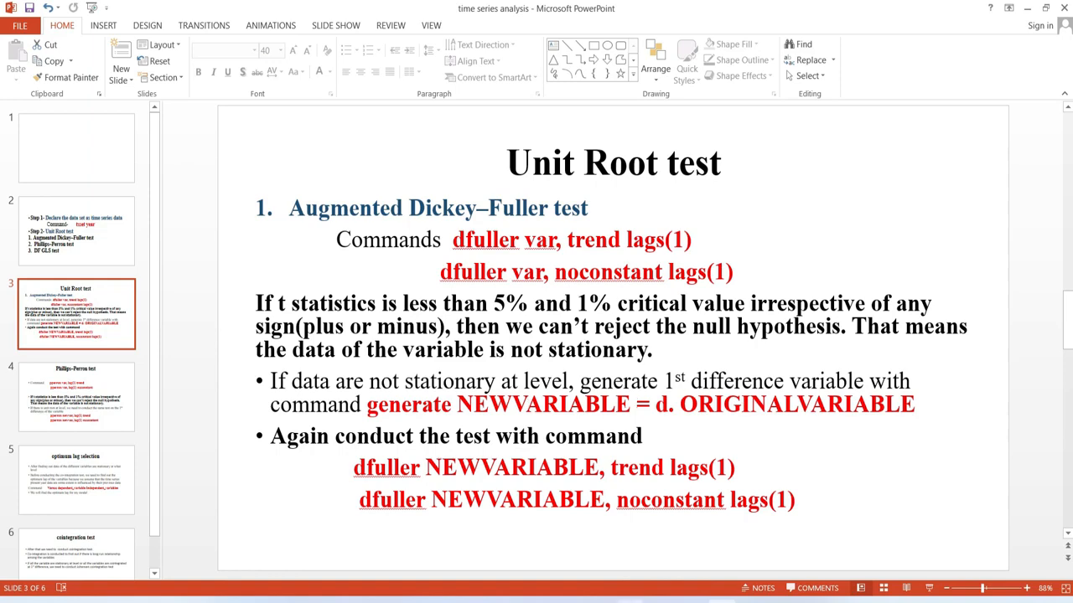
left_click(688, 549)
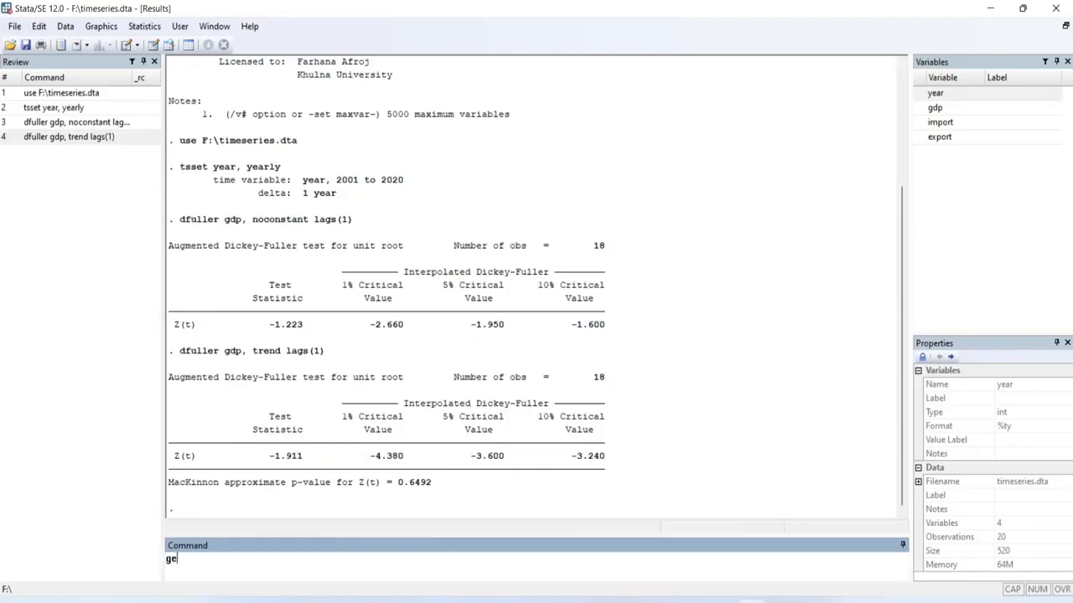
type("generate dgdp=d.gdp")
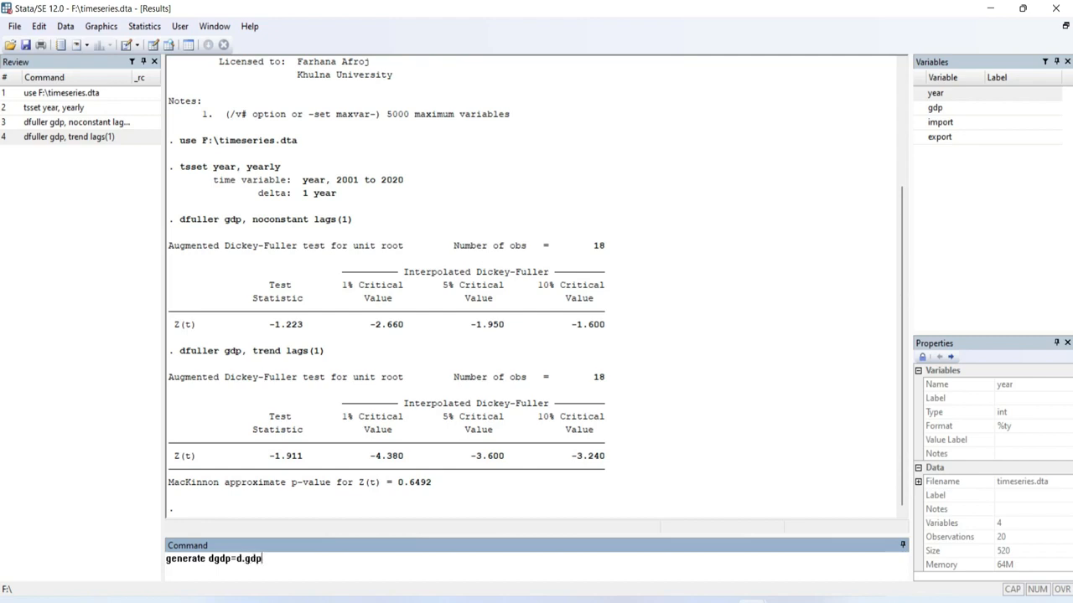
key("Return")
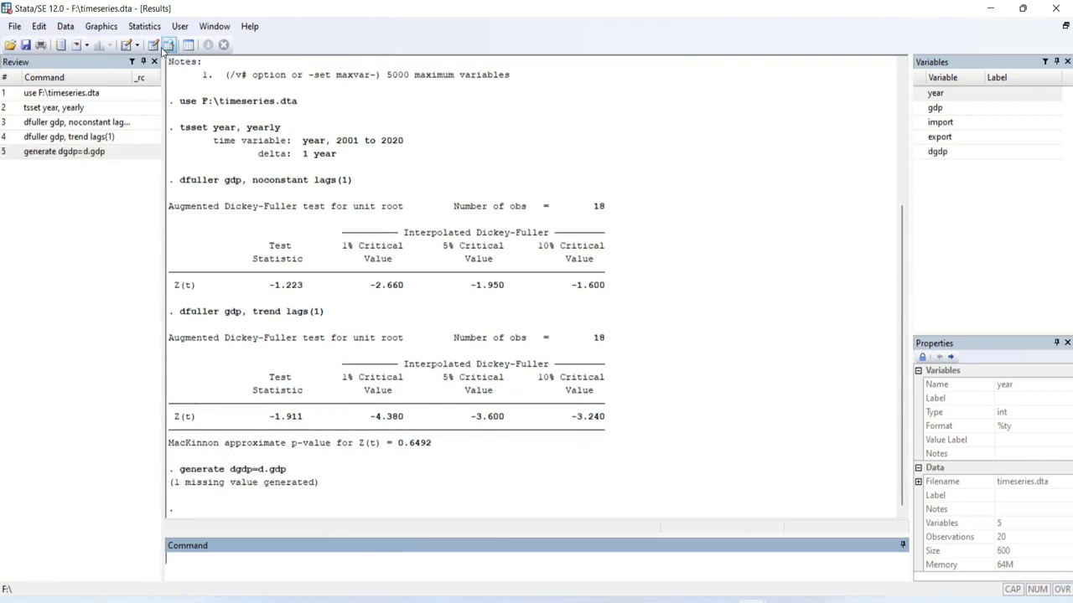
left_click(155, 44)
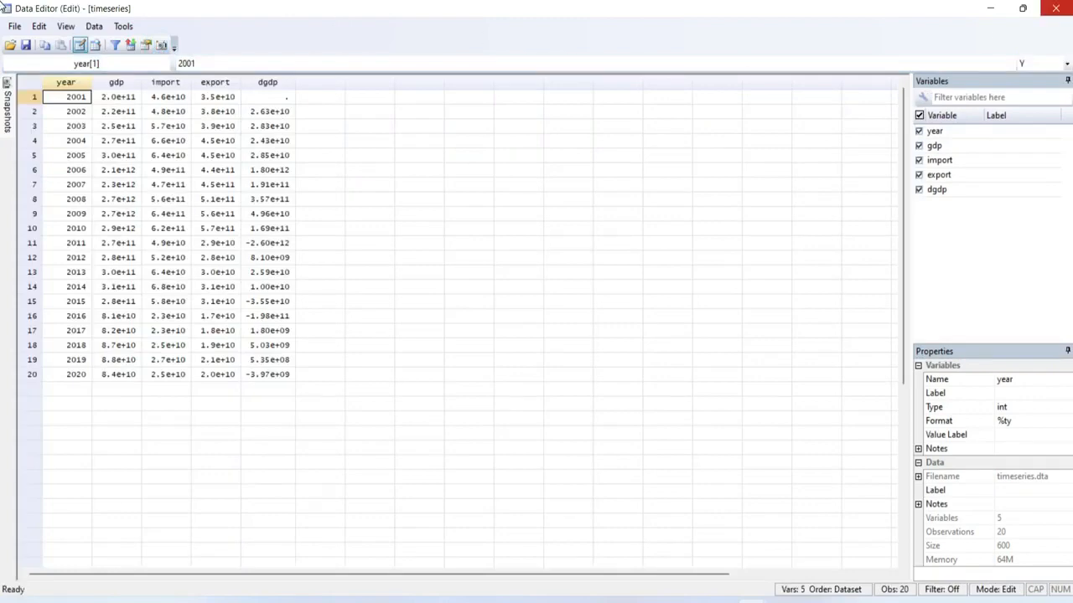
left_click(1056, 8)
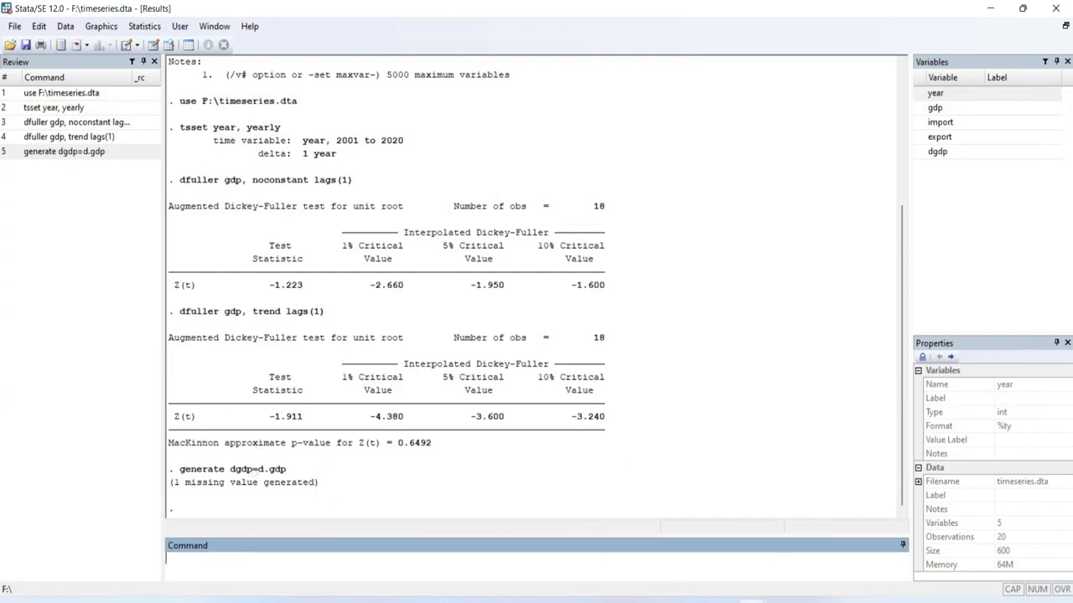
Run the Augmented Dickey-Fuller test on dgdp with the constant term suppressed, no trend term and 1 lagged difference.
mouse_move(751, 602)
left_click(816, 553)
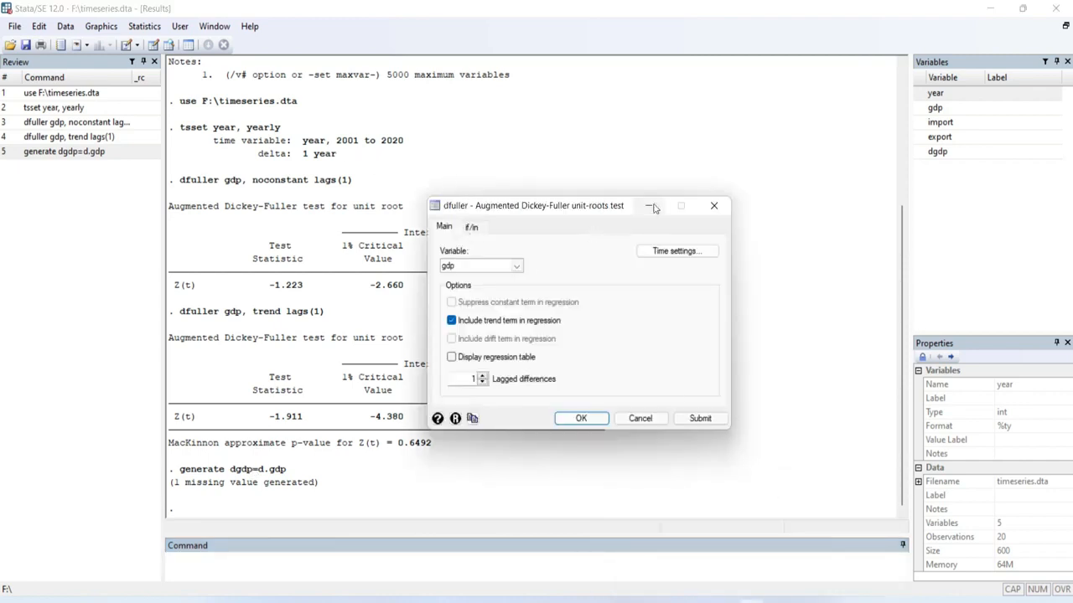
left_click_drag(617, 206, 587, 167)
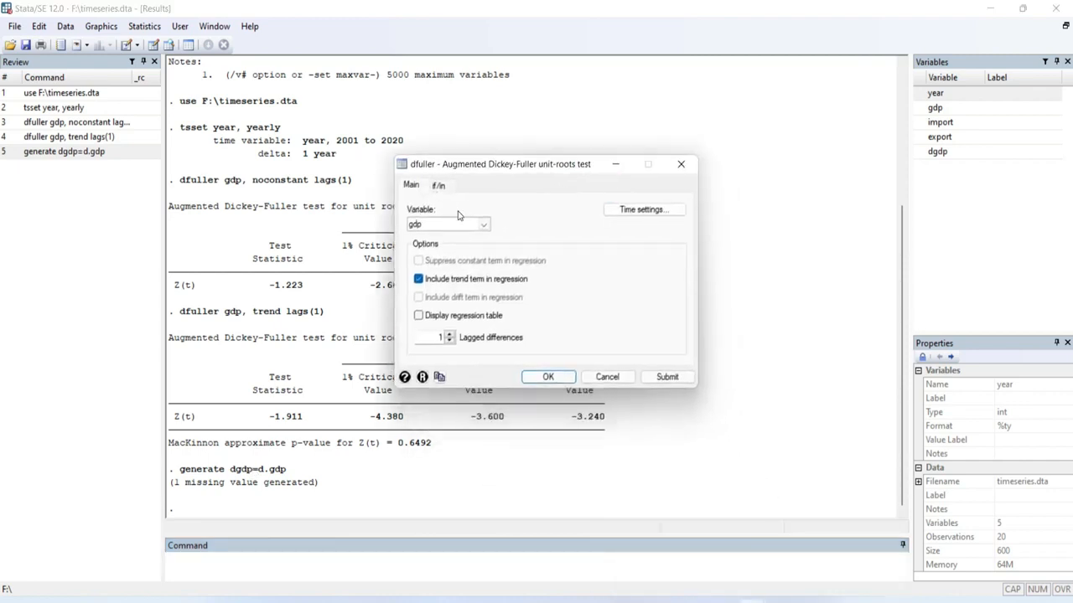
left_click(483, 225)
left_click(430, 276)
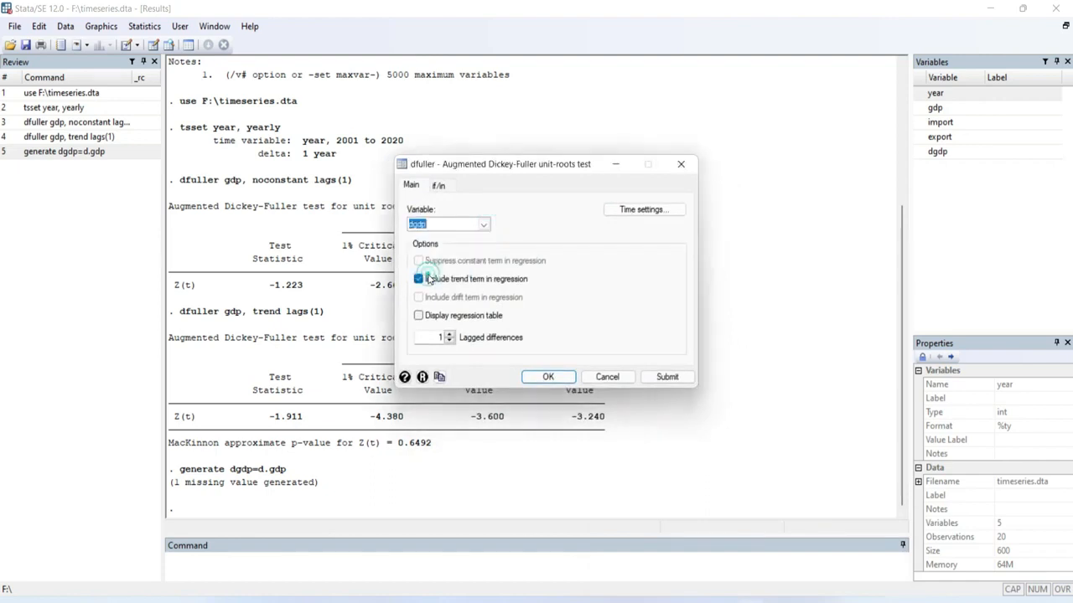
left_click(419, 279)
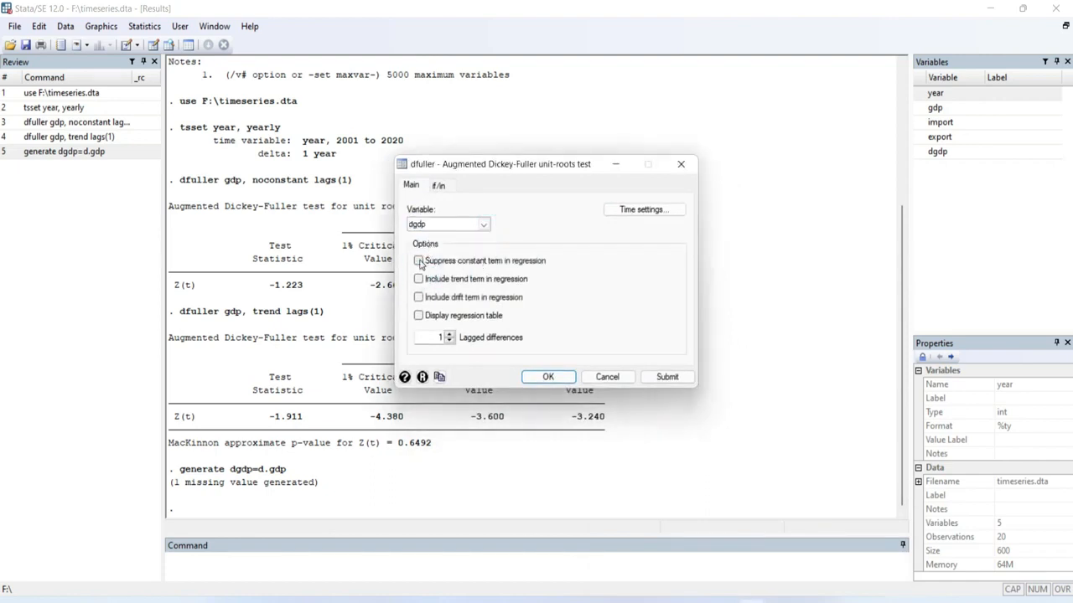
left_click(420, 262)
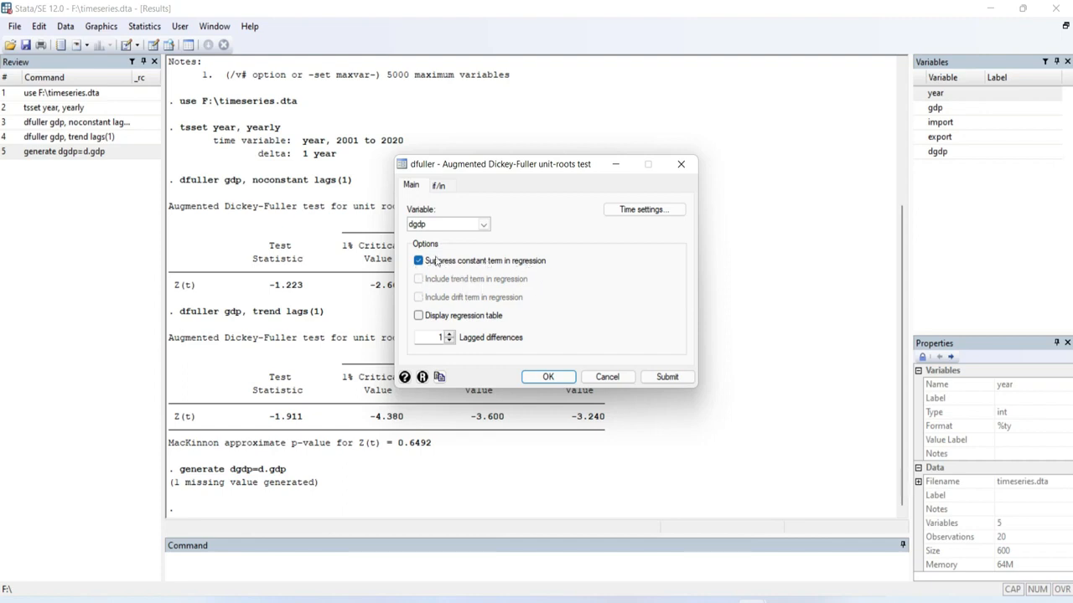
left_click(667, 377)
left_click(667, 378)
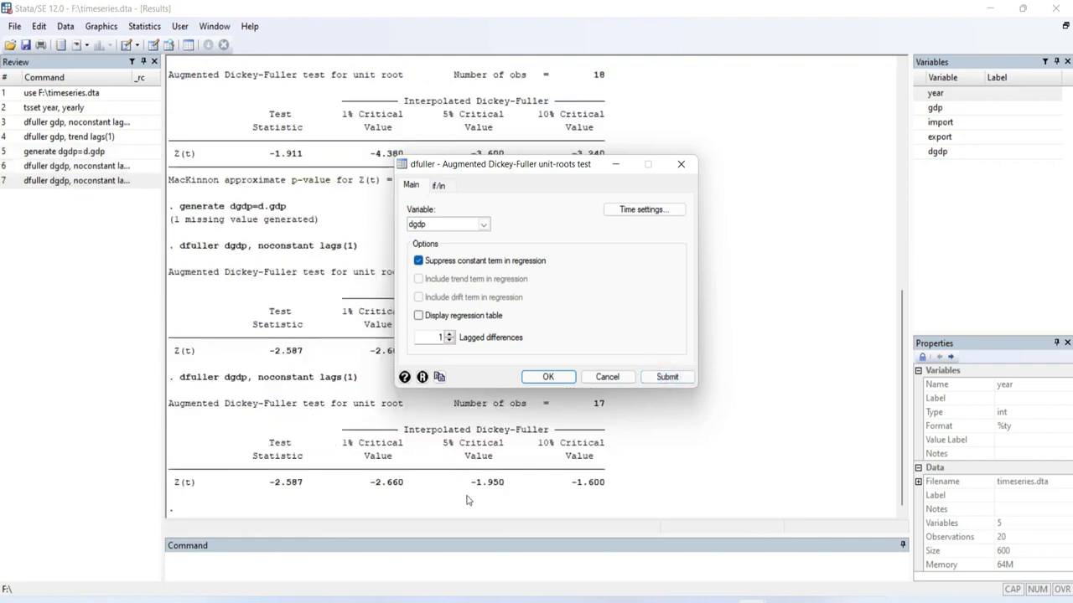
key("Escape")
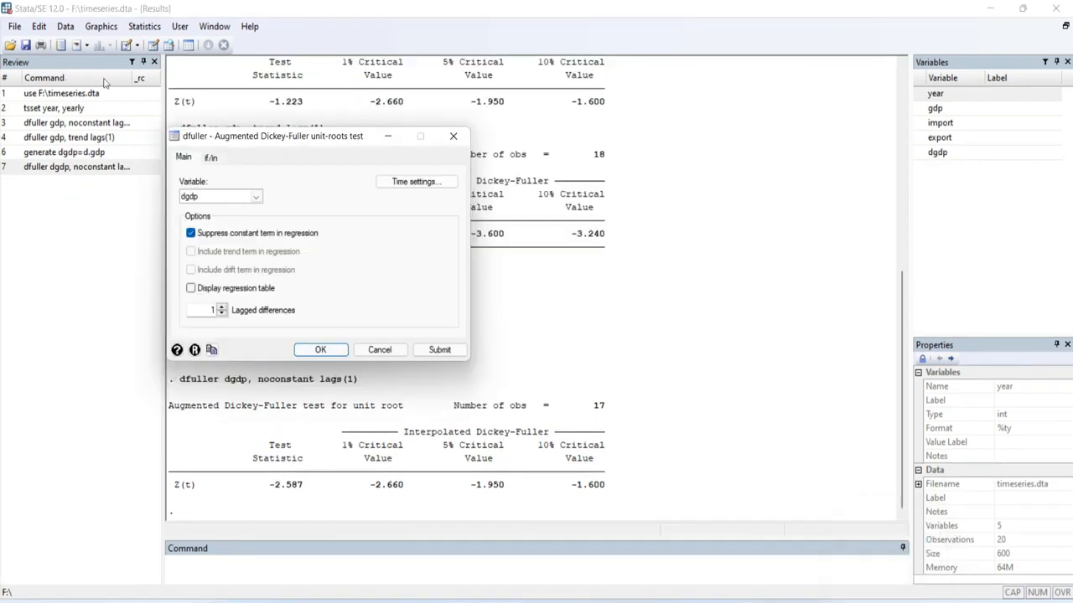
Clear the constant suppression option, read the Phillips–Perron test slide in PowerPoint, and return to the Stata results.
left_click(190, 234)
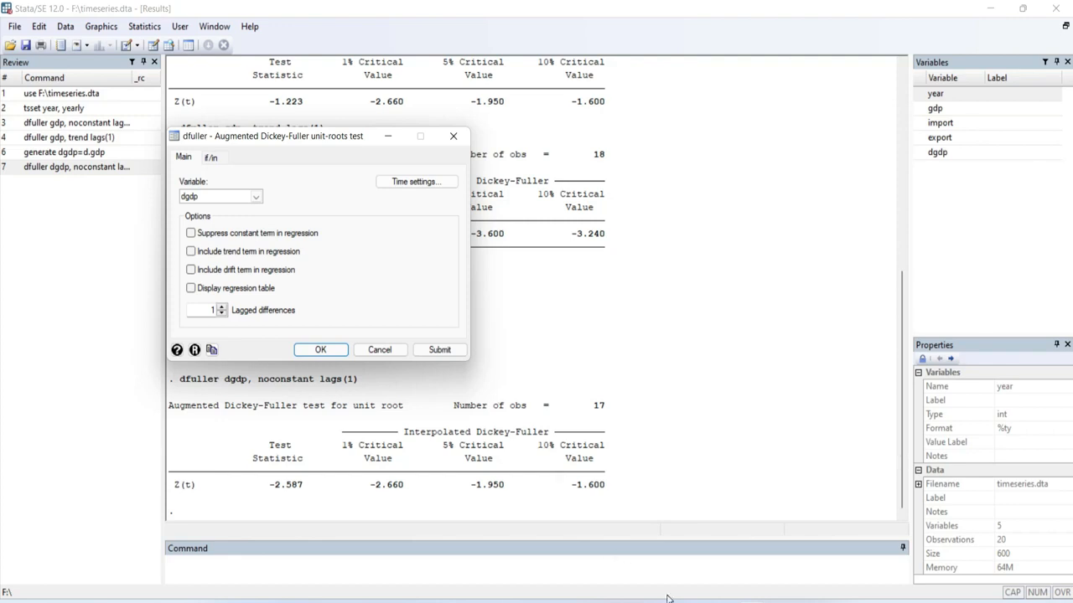
left_click(482, 601)
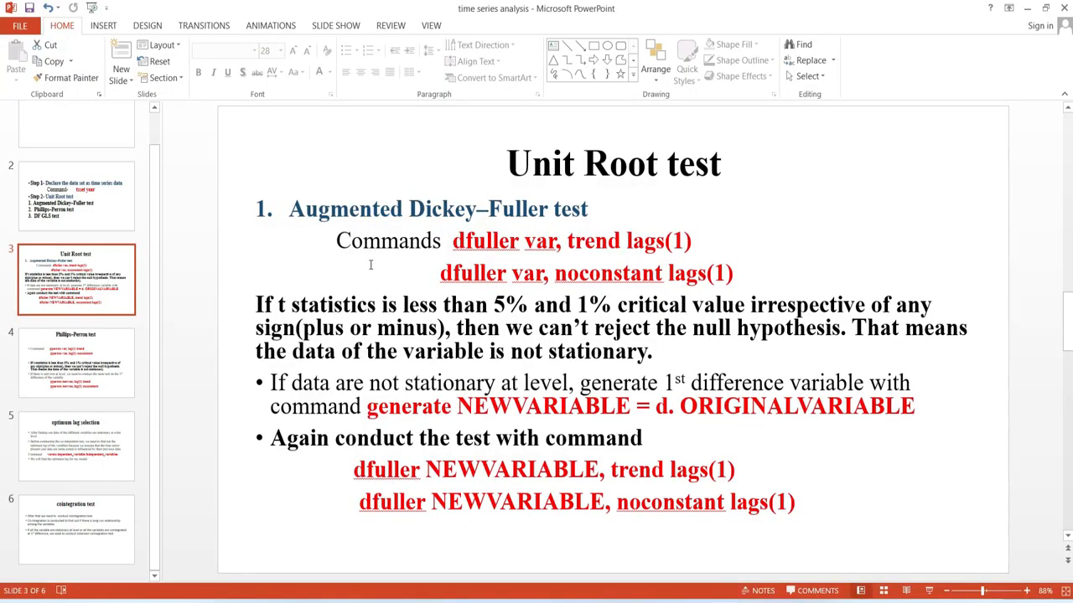
left_click(75, 342)
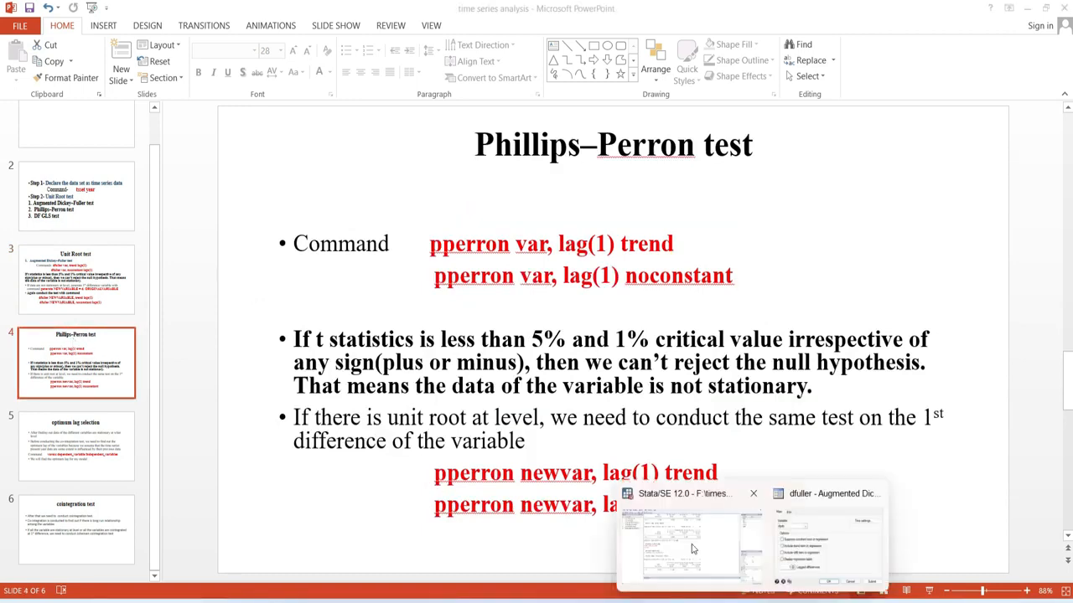
left_click(695, 550)
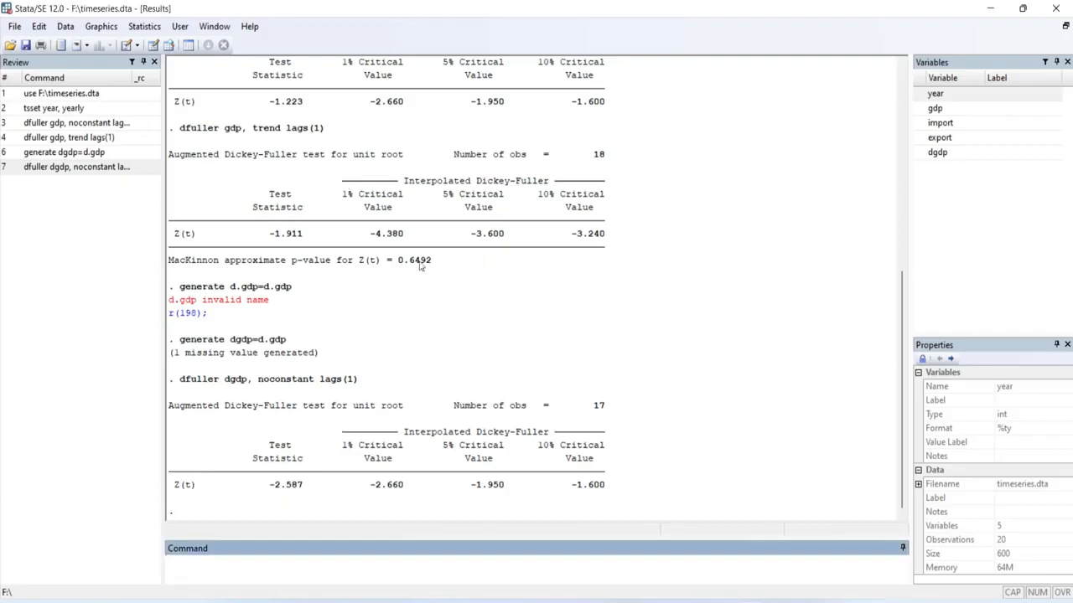
Close the Augmented Dickey-Fuller test dialog and open the Phillips-Perron unit-root test for time series.
mouse_move(782, 600)
left_click(827, 541)
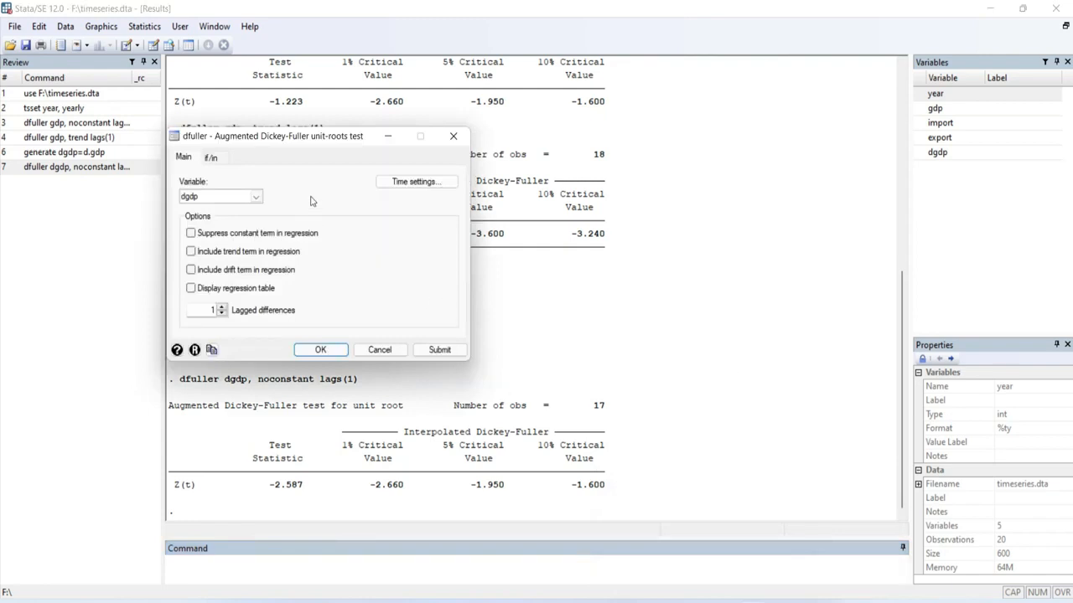
left_click(451, 138)
left_click(145, 27)
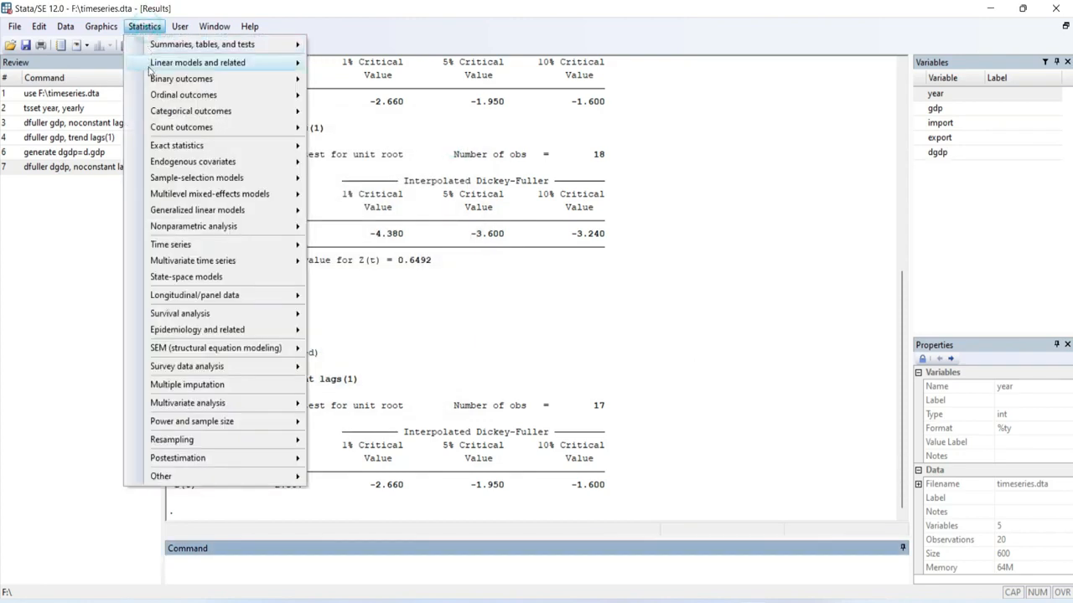
mouse_move(211, 249)
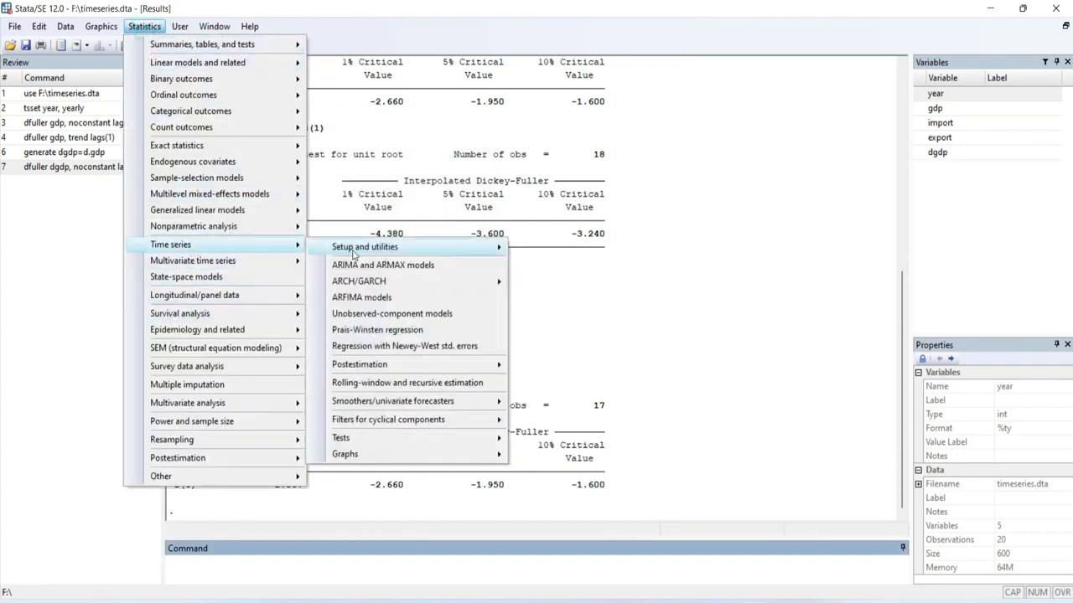
mouse_move(392, 440)
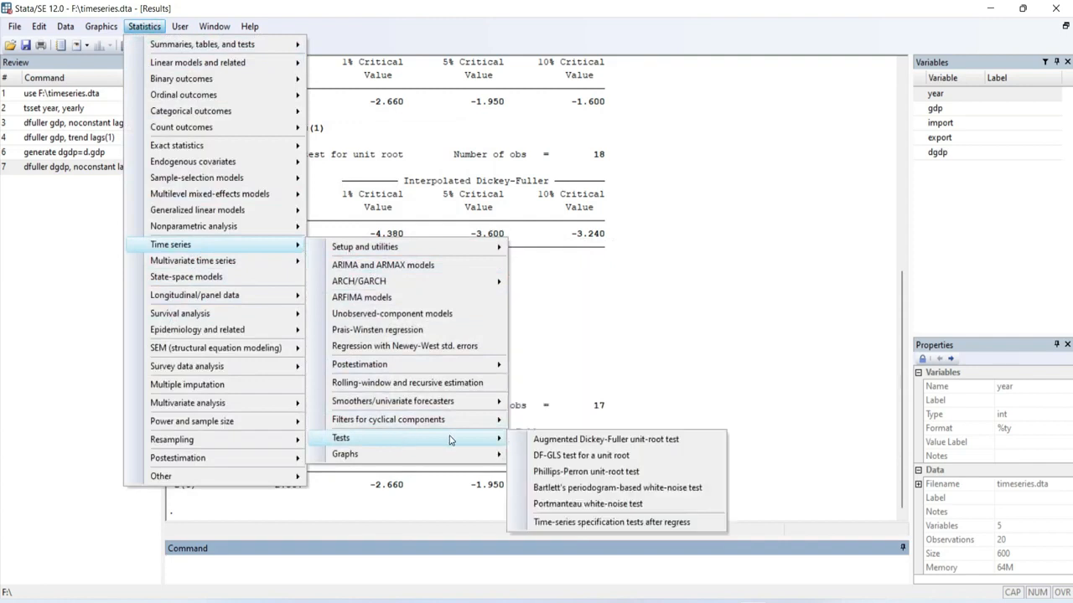
left_click(579, 474)
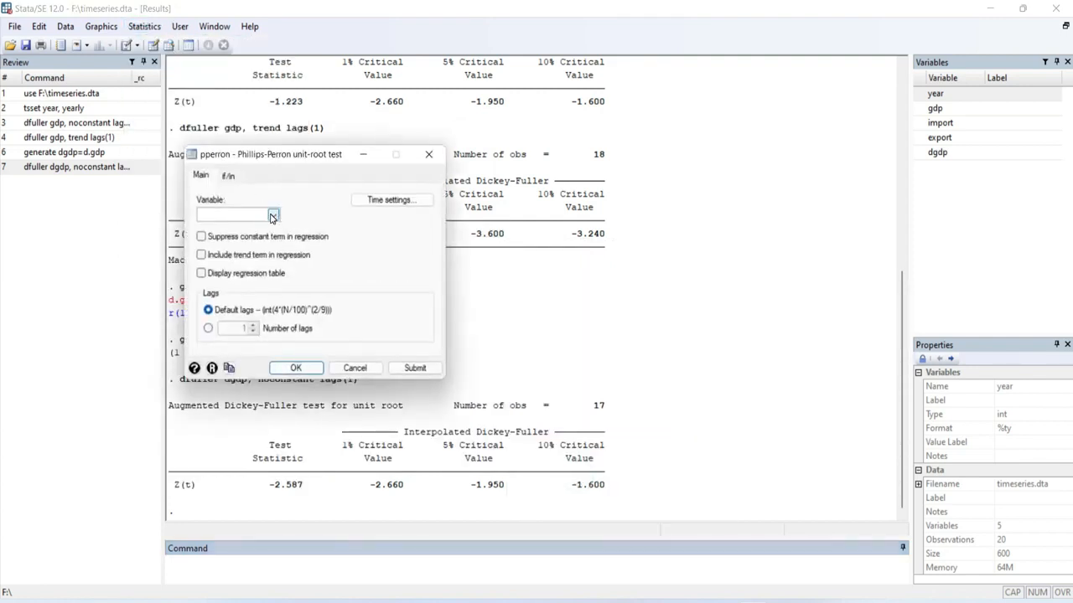
Run the Phillips-Perron test on gdp with the constant term suppressed and the number of lags set to 1.
left_click(271, 216)
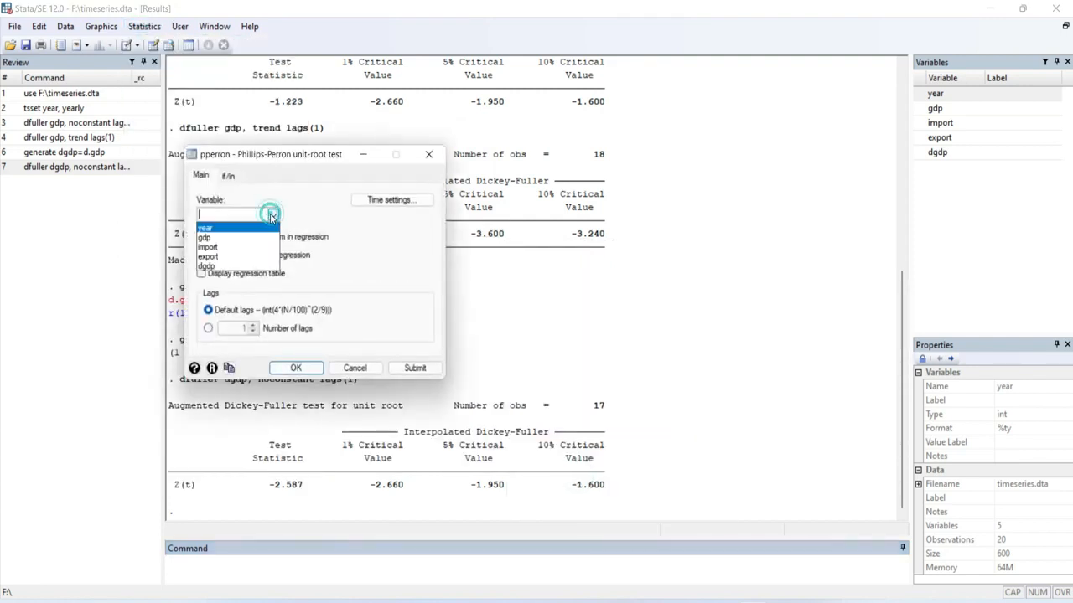
left_click(217, 239)
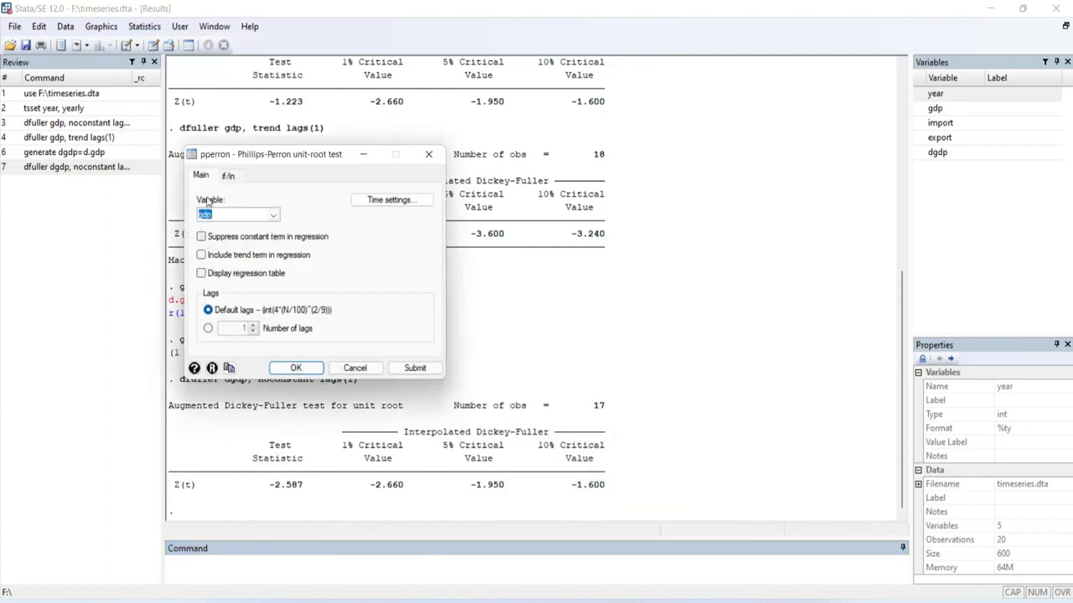
left_click(207, 329)
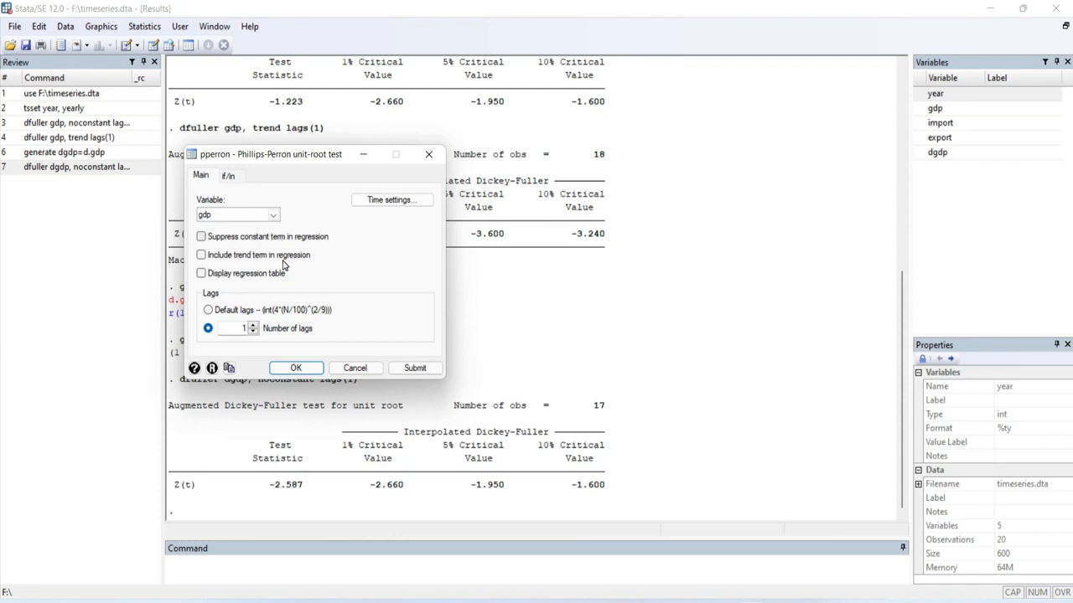
left_click(202, 237)
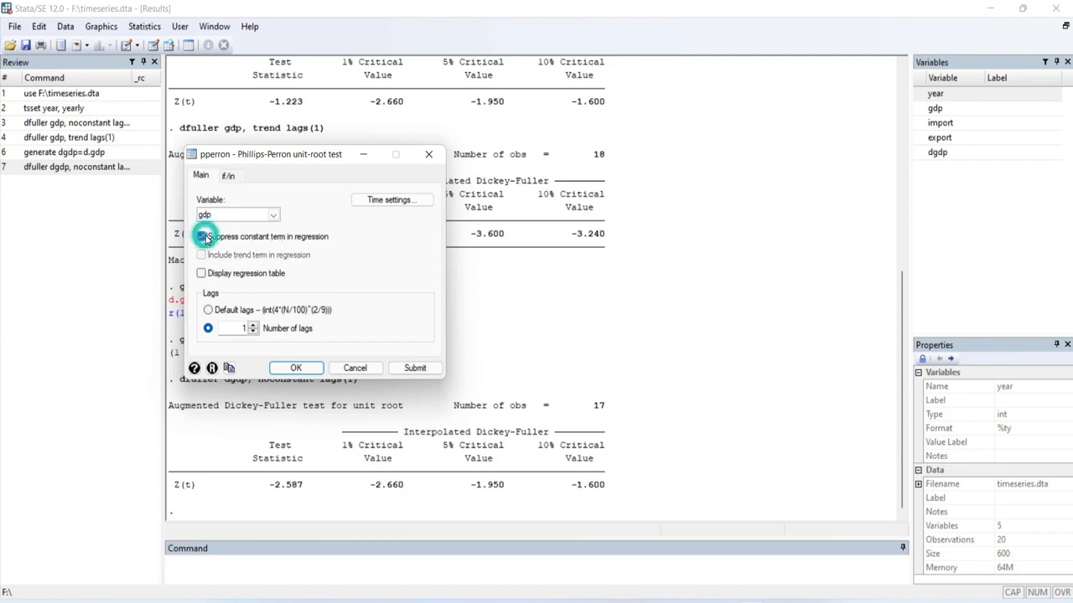
left_click(408, 369)
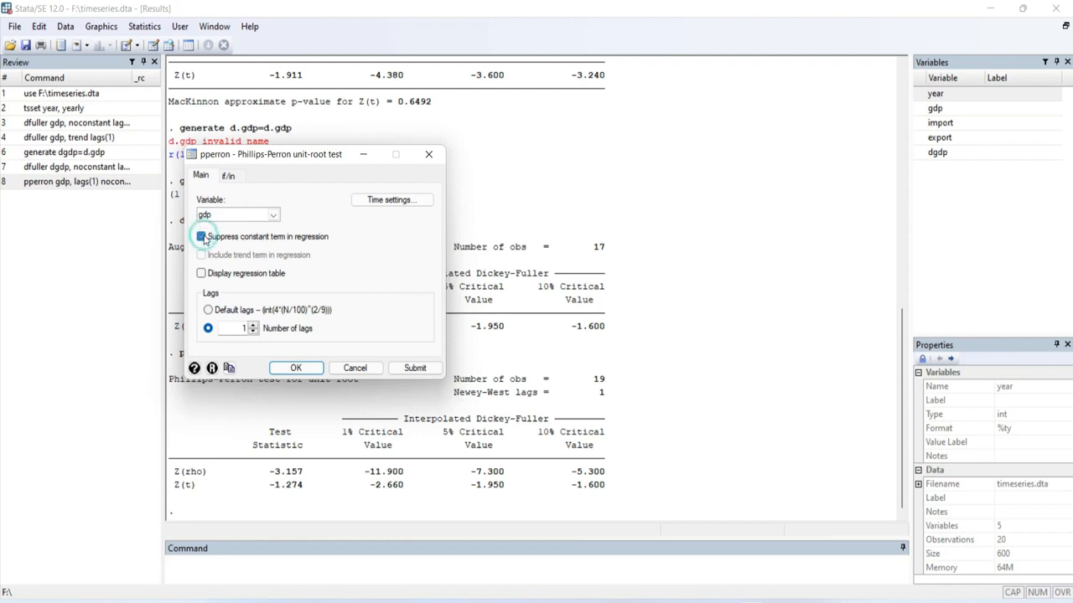
Rerun the Phillips-Perron test on gdp with the trend term included instead of suppressing the constant.
left_click(202, 238)
left_click(203, 256)
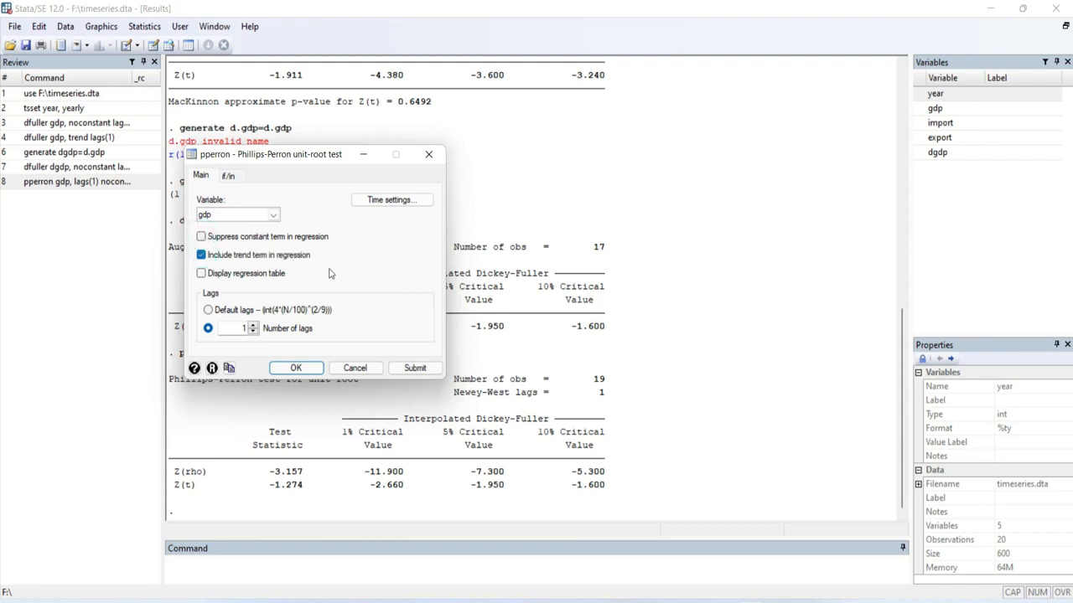
left_click(412, 368)
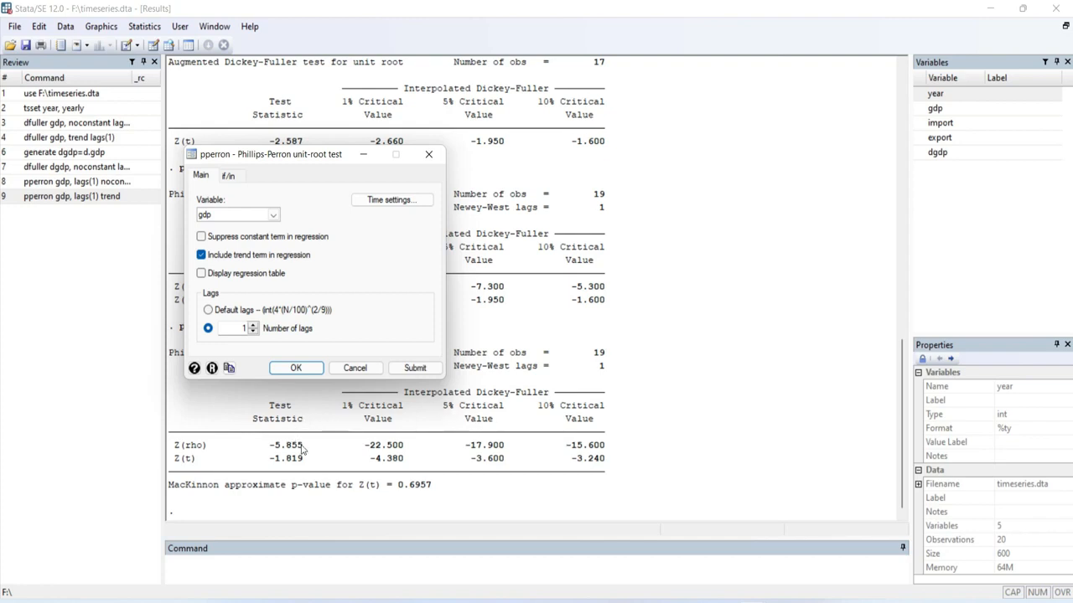
left_click_drag(467, 420, 506, 447)
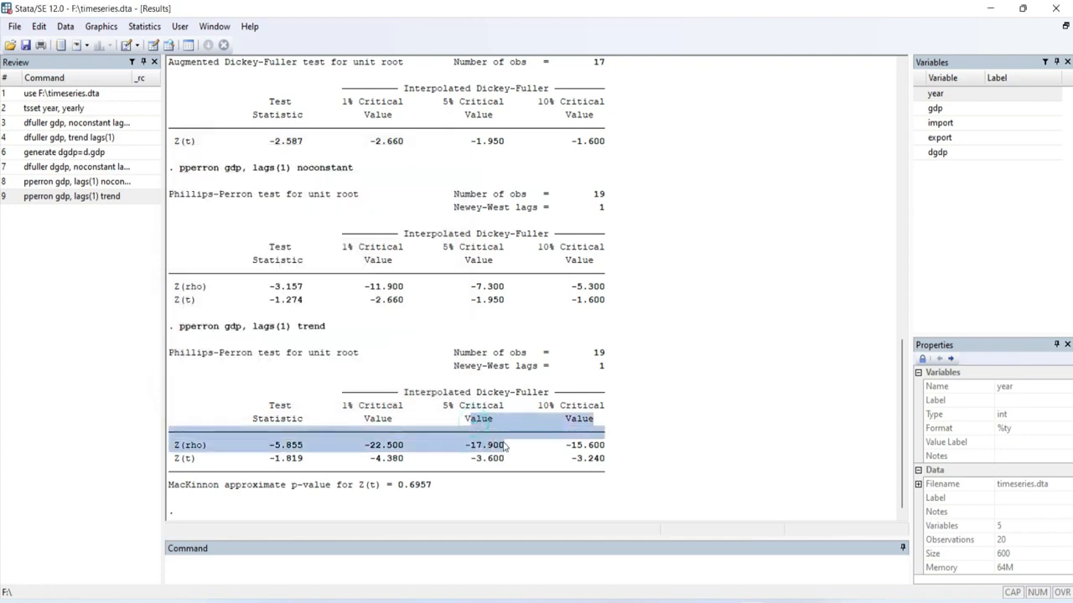
Return to the Phillips-Perron test dialog and run the test on dgdp with the constant term suppressed and 1 lag.
left_click(762, 602)
left_click(824, 544)
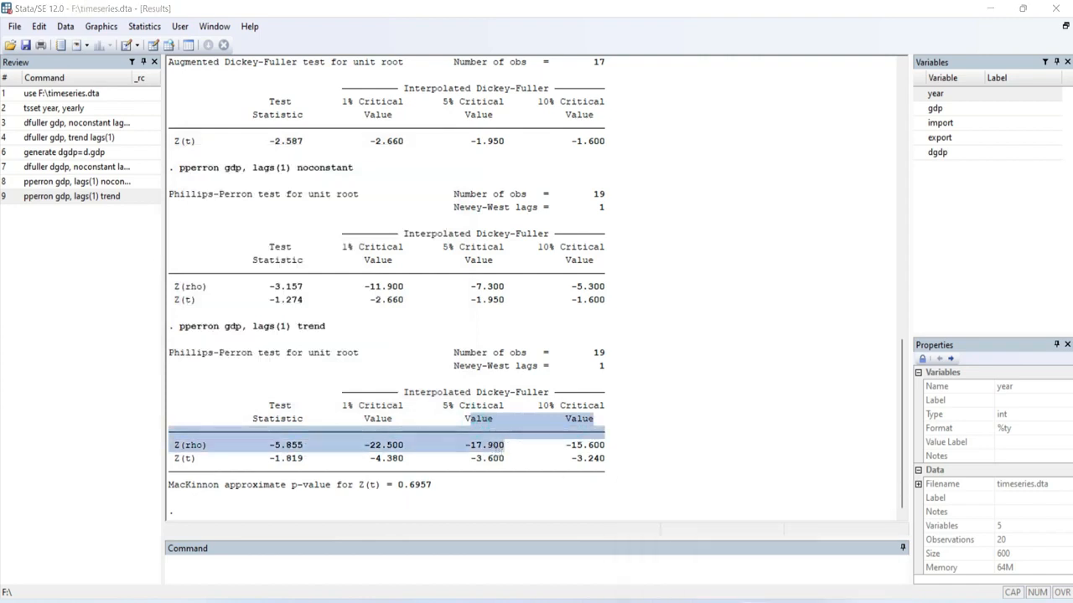
left_click(809, 542)
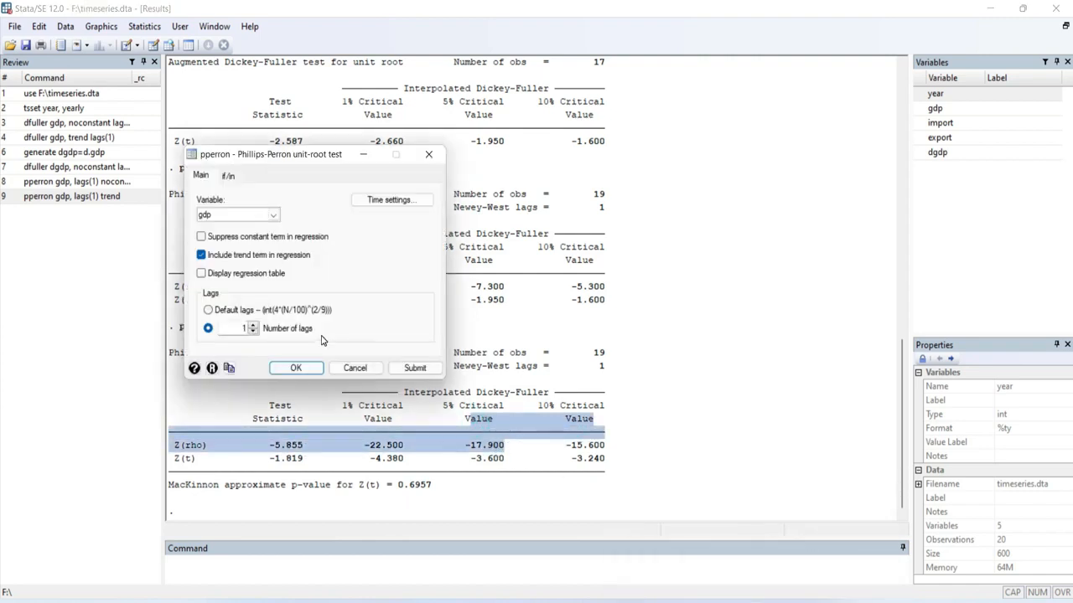
left_click(274, 215)
left_click(222, 268)
left_click(202, 239)
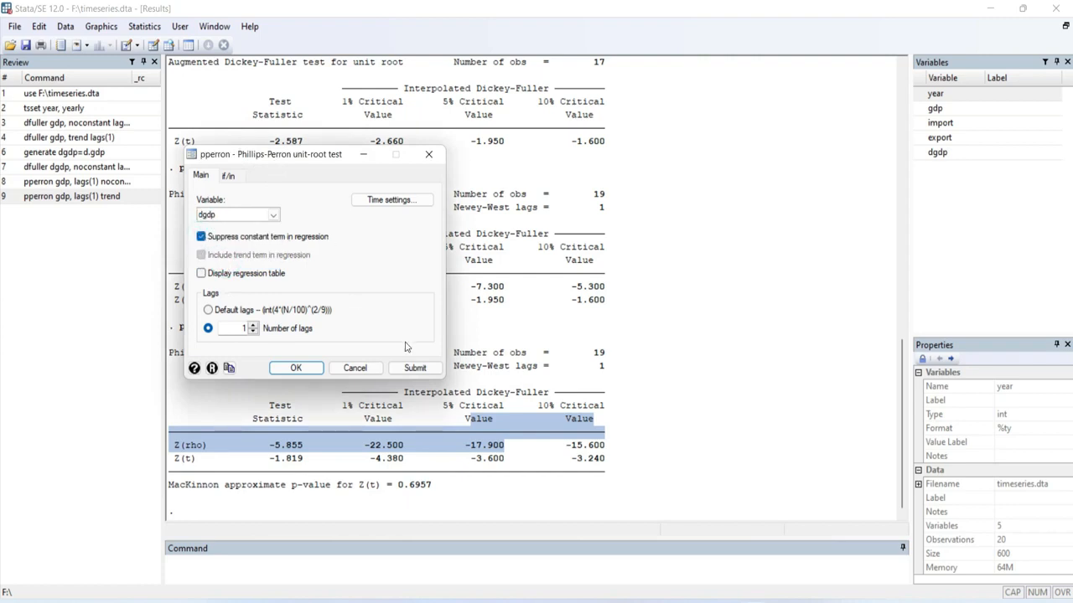
left_click(412, 369)
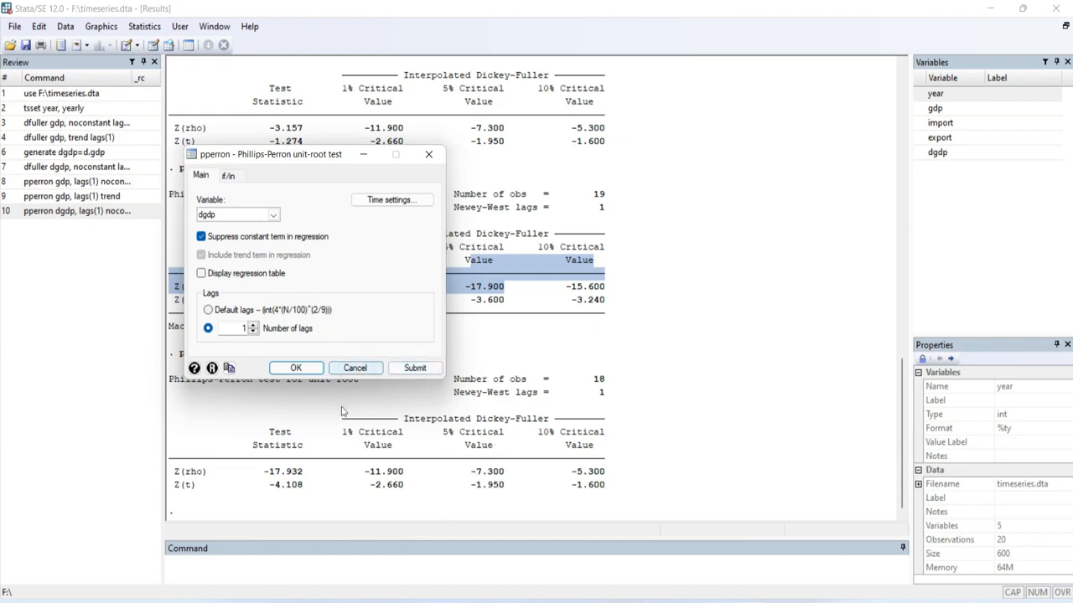
Rerun the Phillips-Perron test on dgdp with 1 lag, including the trend term instead of suppressing the constant.
left_click(203, 239)
left_click(199, 254)
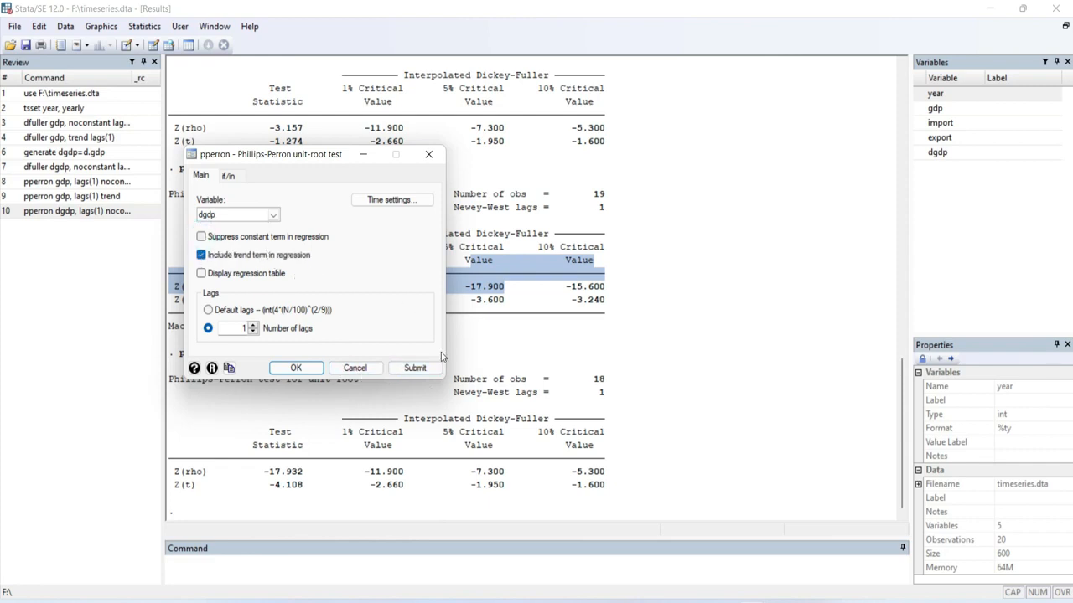
left_click(414, 369)
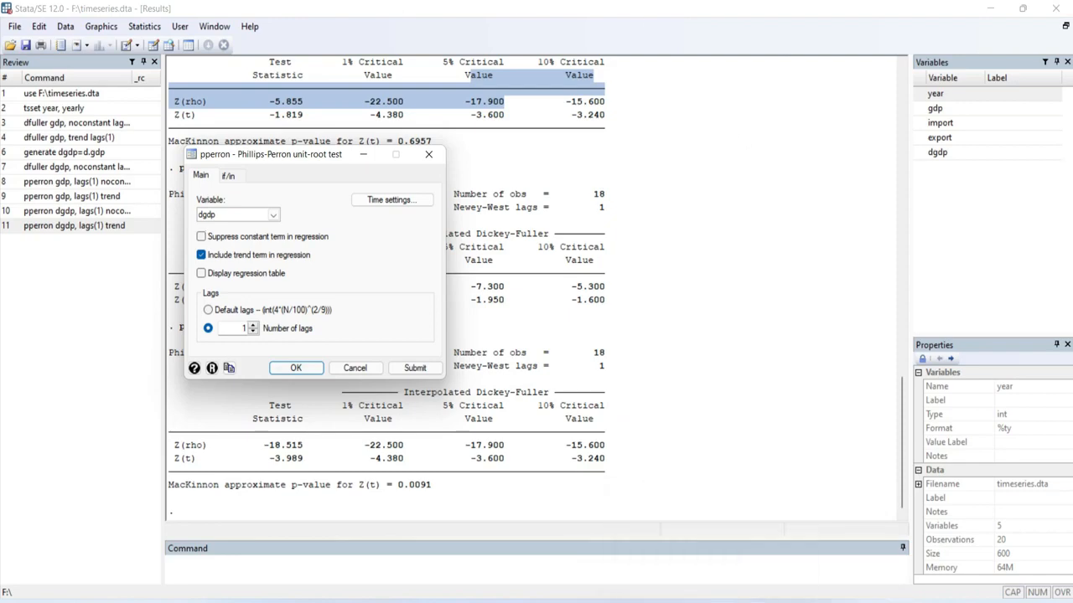
Switch to PowerPoint and read the optimum lag selection slide as a slide show for the varsoc command syntax.
left_click(727, 600)
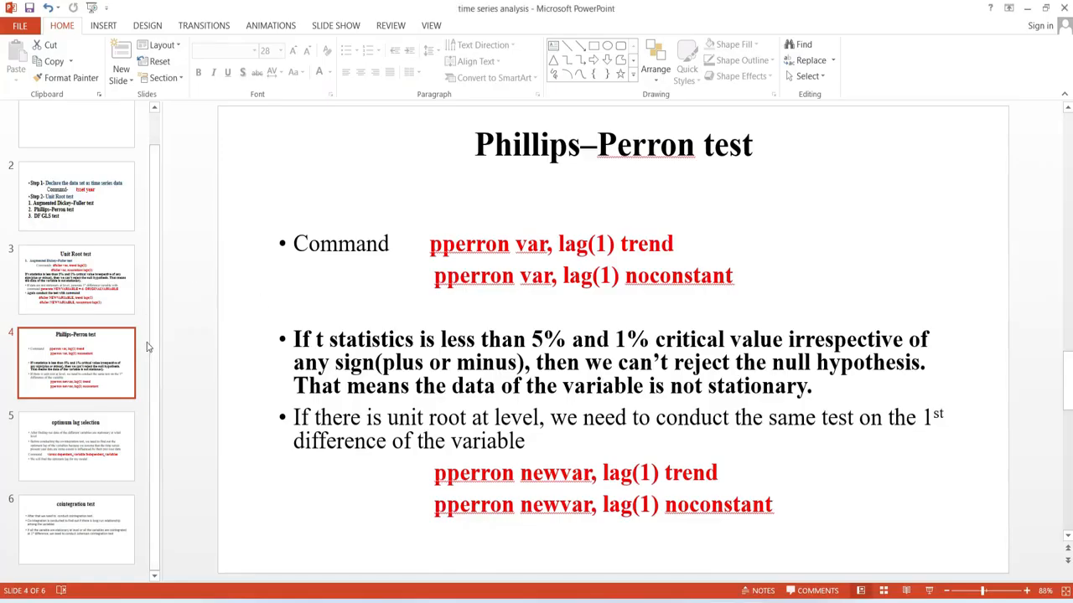
left_click(107, 451)
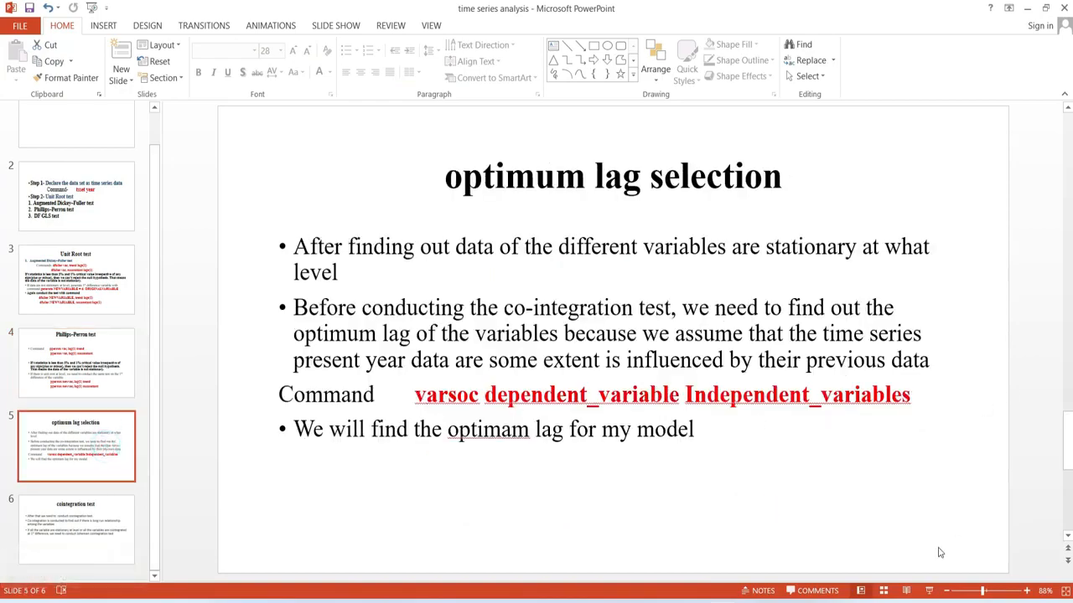
left_click(928, 590)
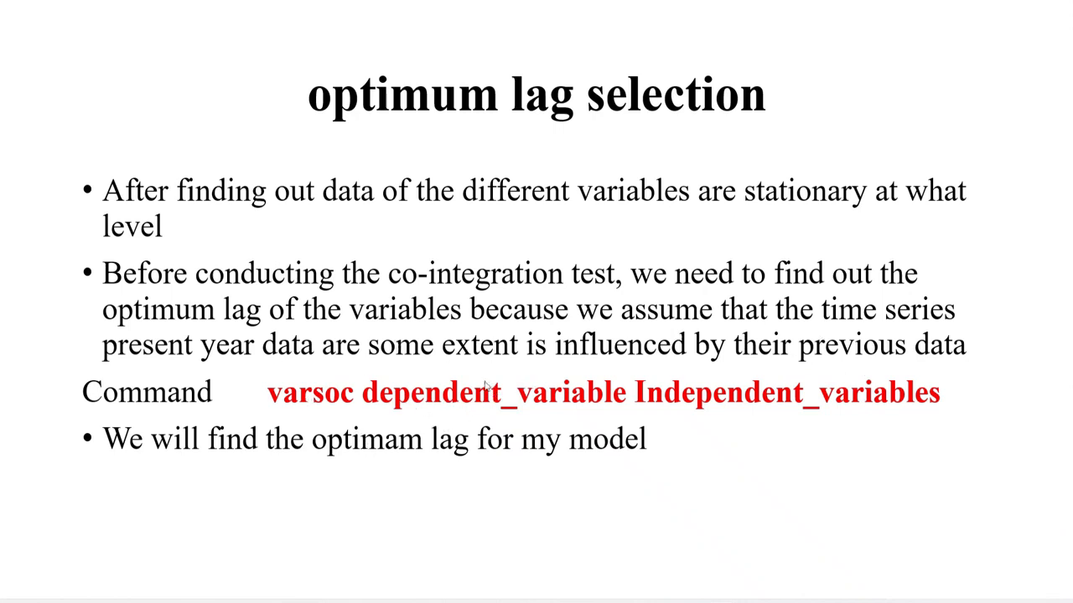
key("Escape")
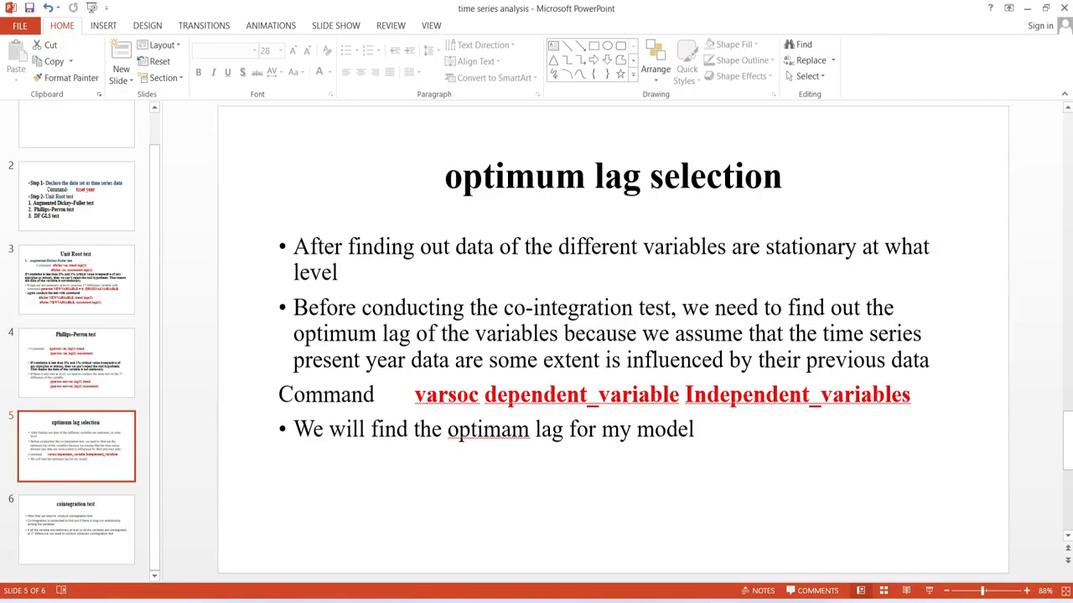
Switch back to Stata and run varsoc gdp import export to obtain the lag selection-order criteria.
left_click(685, 541)
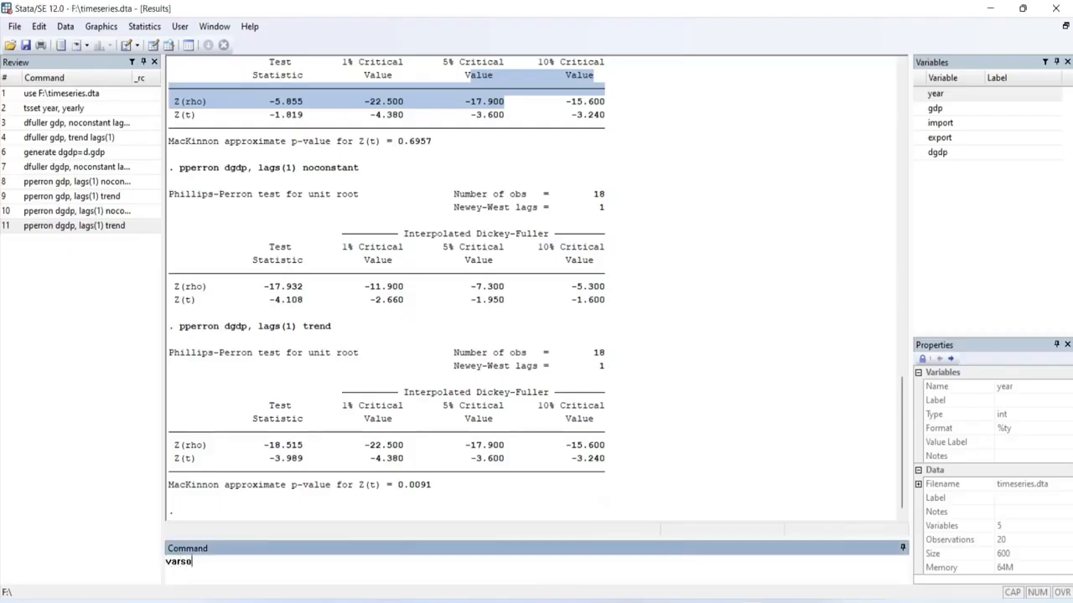
left_click(935, 109)
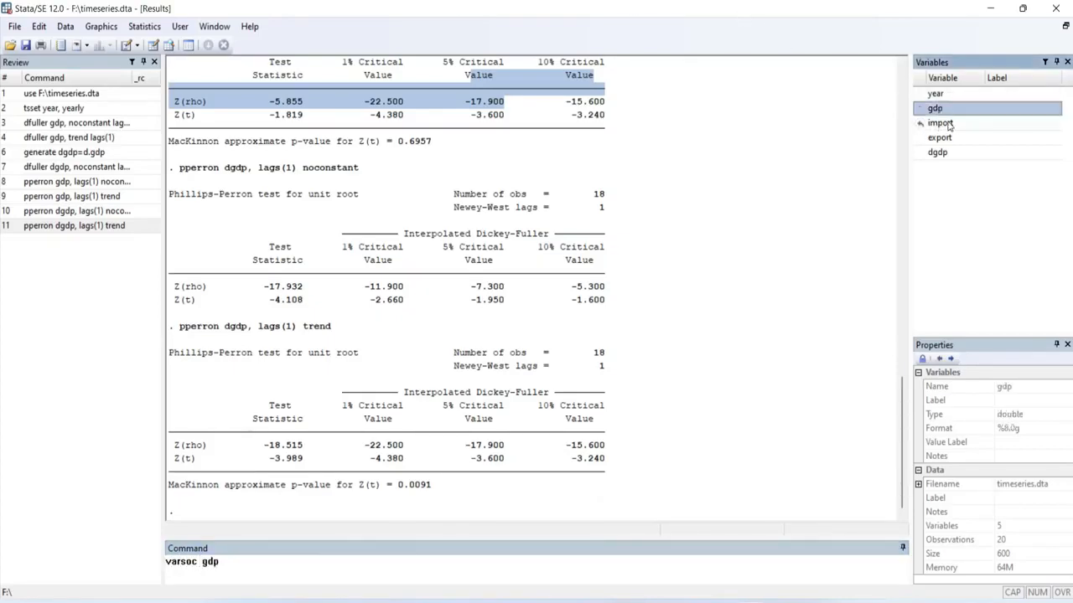
left_click(940, 125)
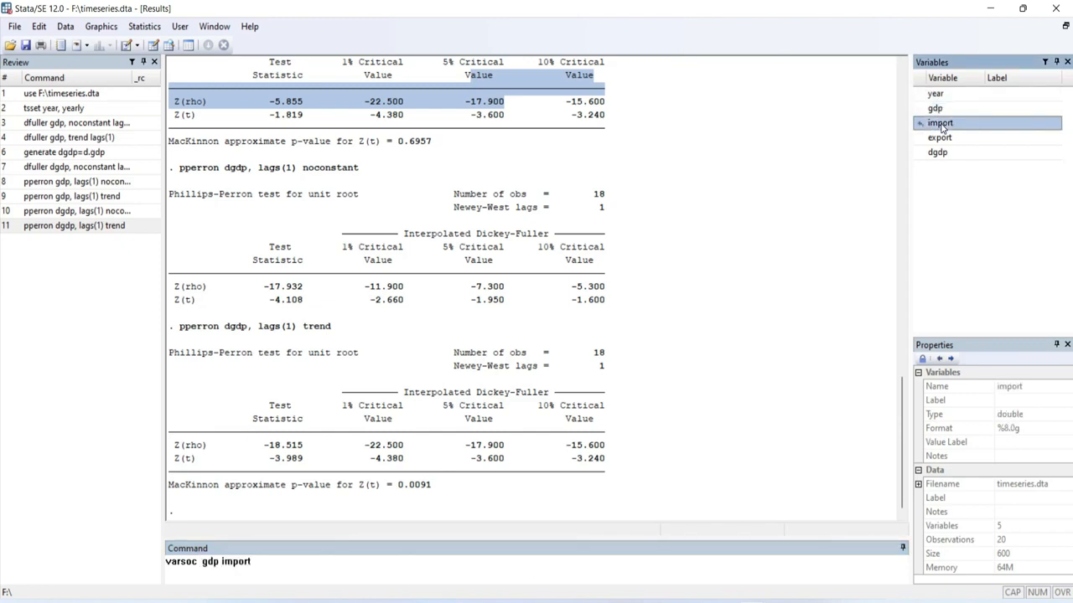
left_click(938, 140)
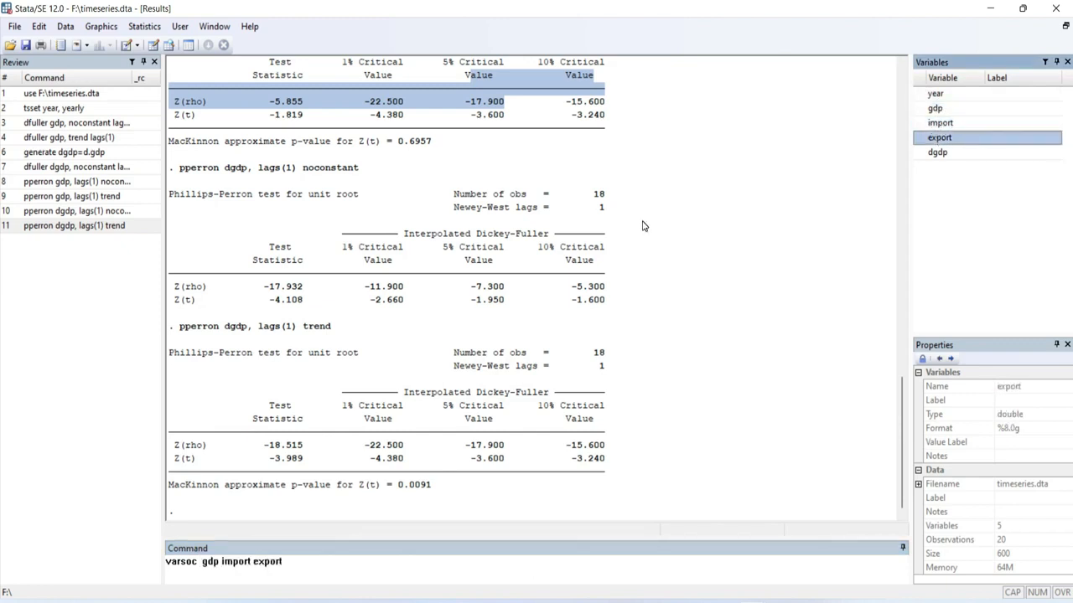
key("Return")
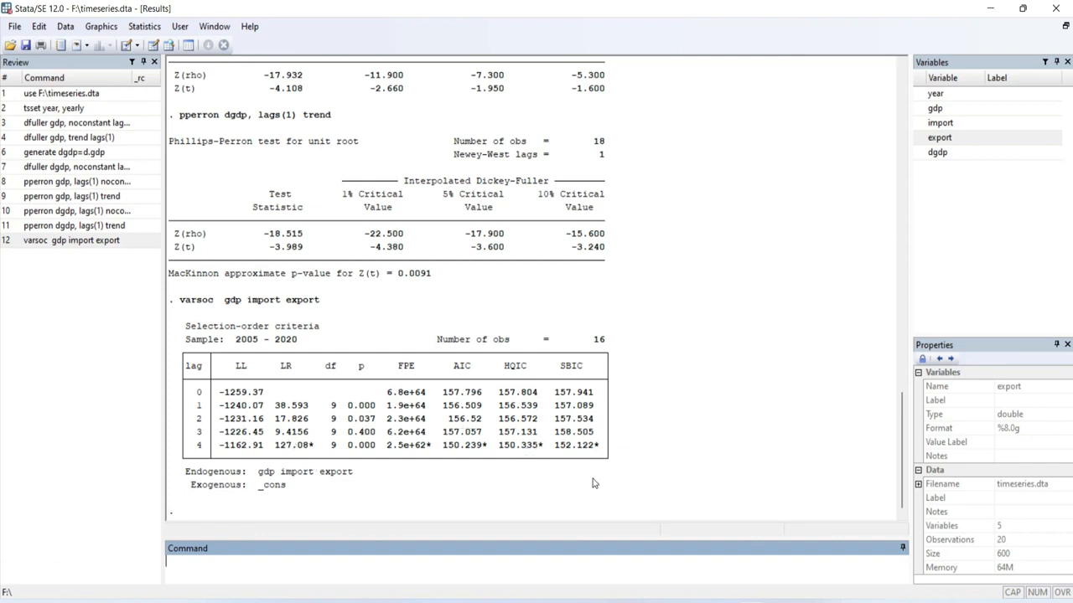
Switch to PowerPoint and bring up the cointegration test slide to read when the test applies.
left_click(751, 602)
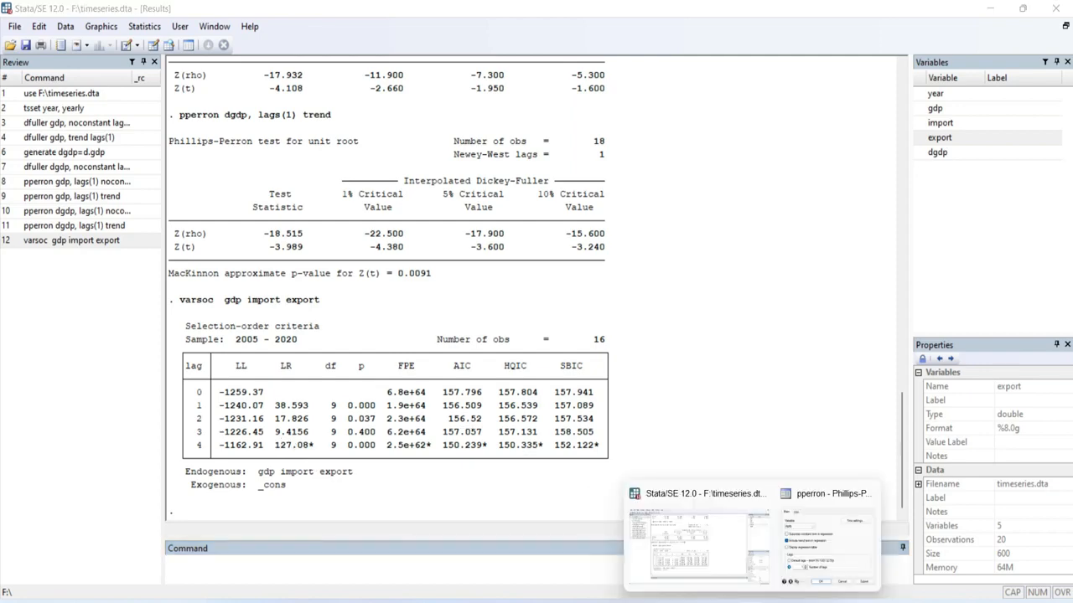
left_click(728, 601)
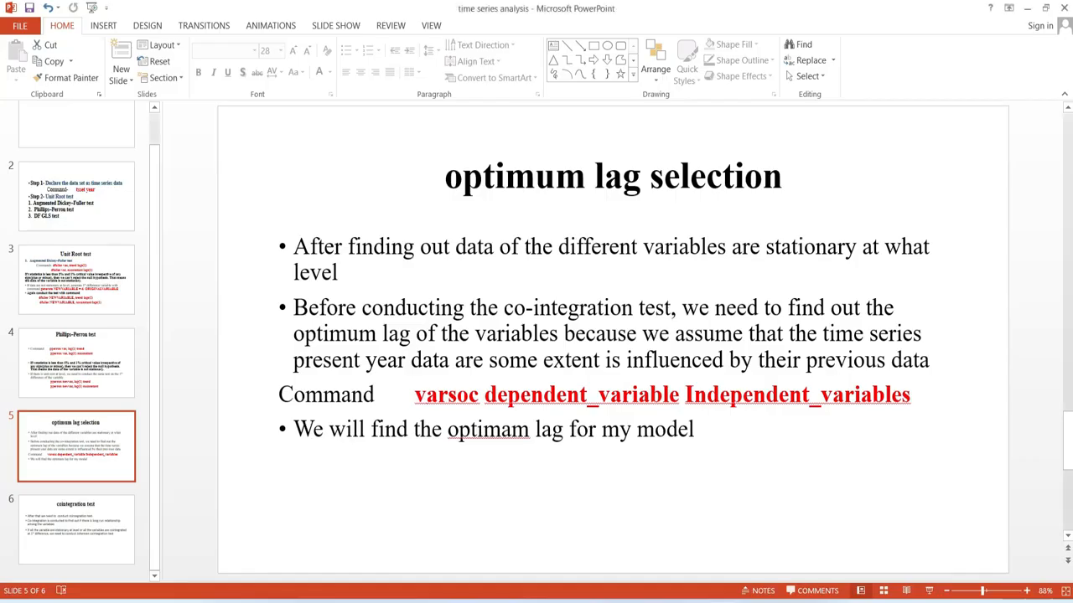
left_click(70, 504)
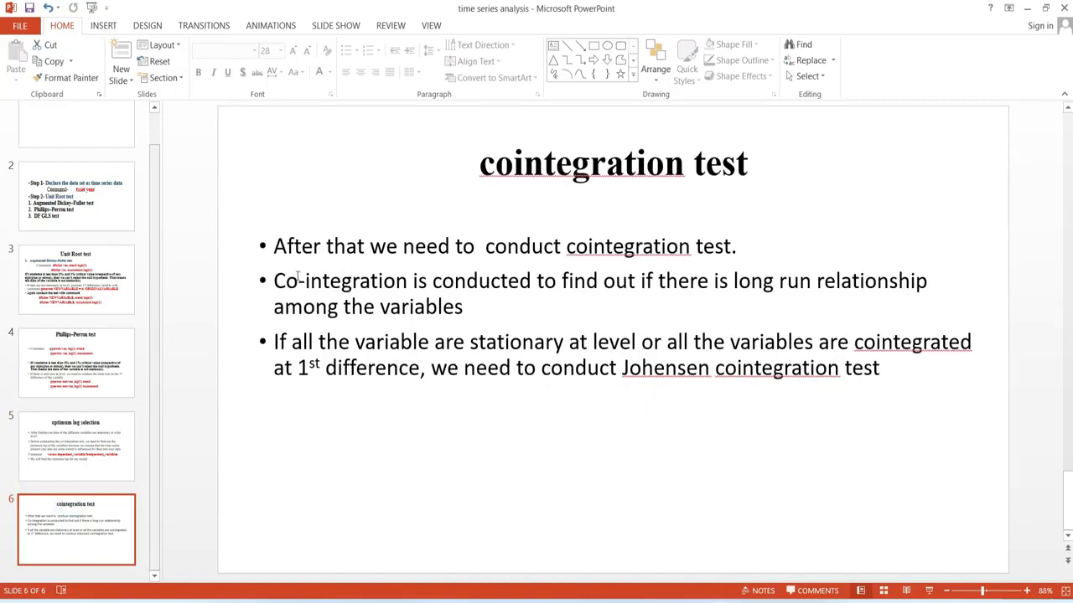